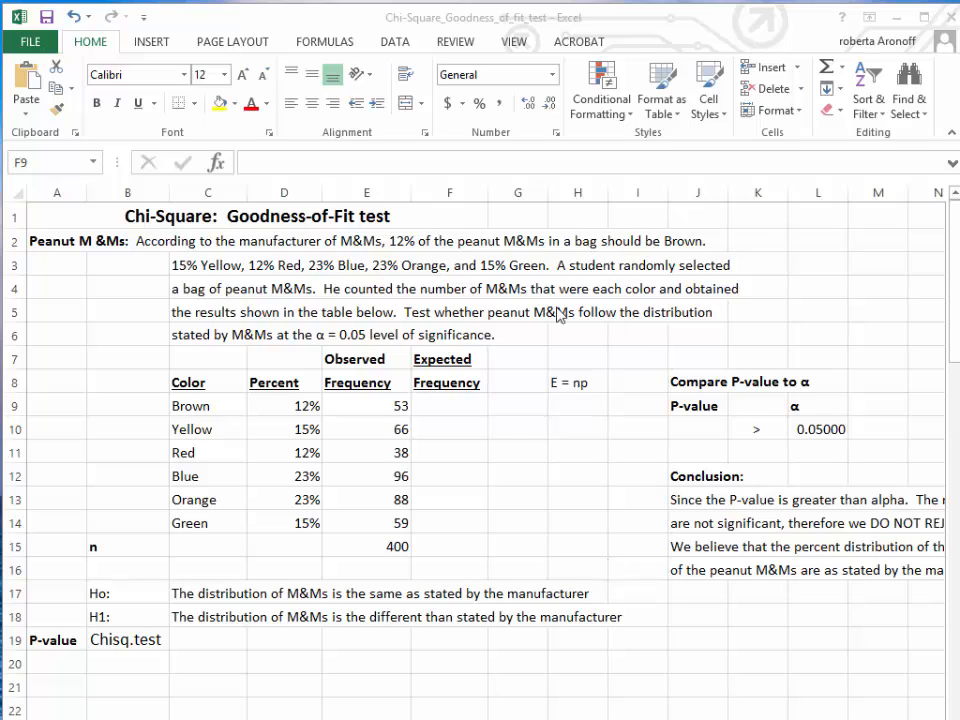
Step: Make the expected-frequency note "E = np" in cell H8 bold
click(567, 383)
click(567, 383)
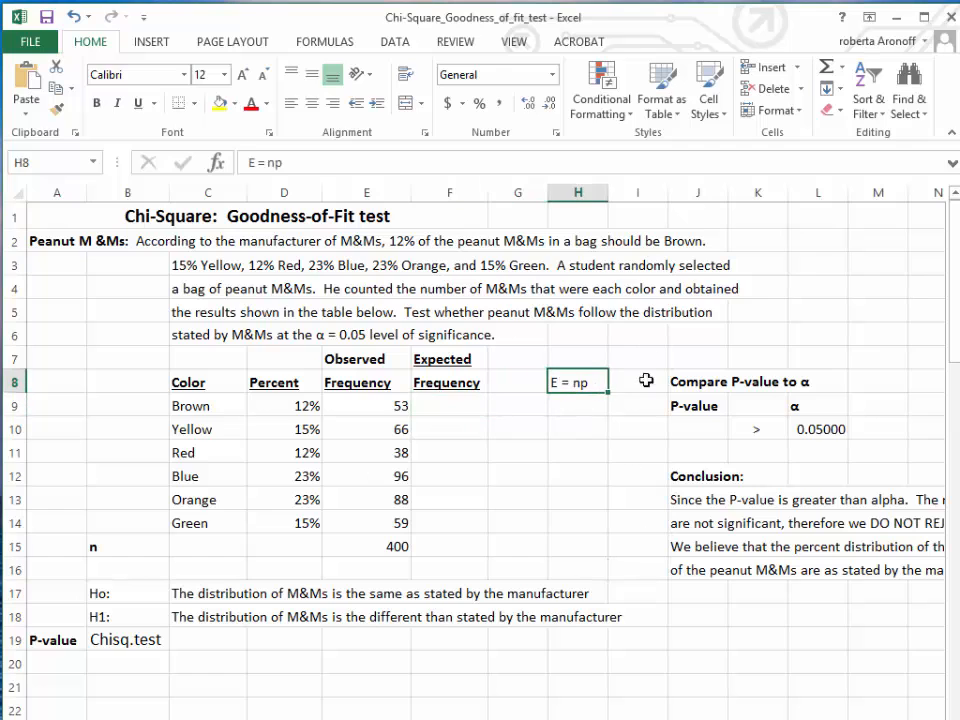
click(97, 104)
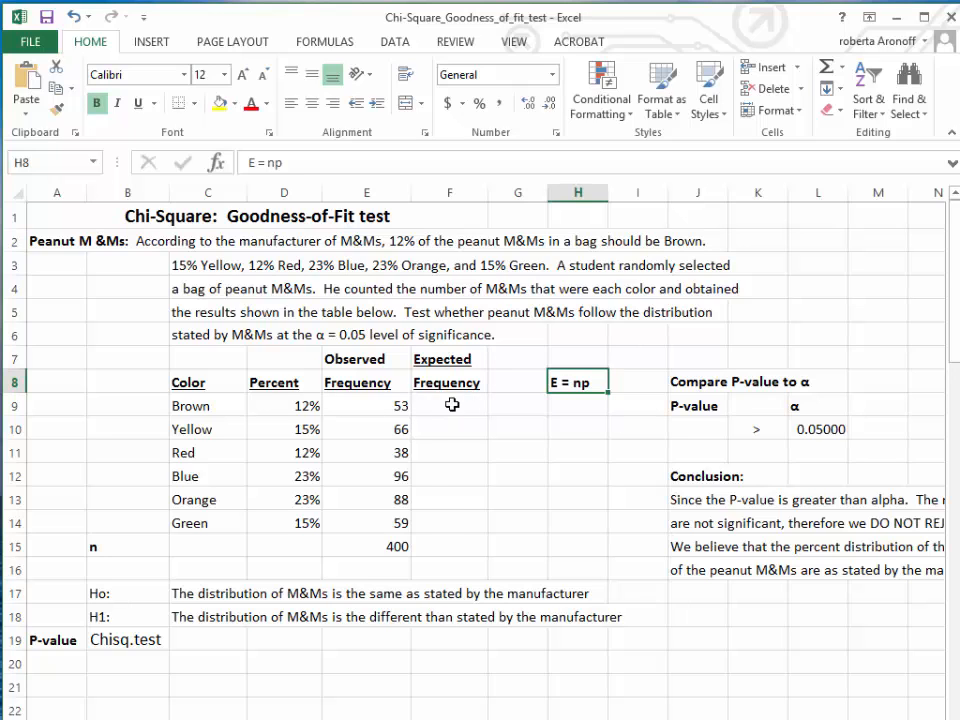
Step: Examine the formula behind the sample size n in cell E15 and the range it refers to
click(371, 546)
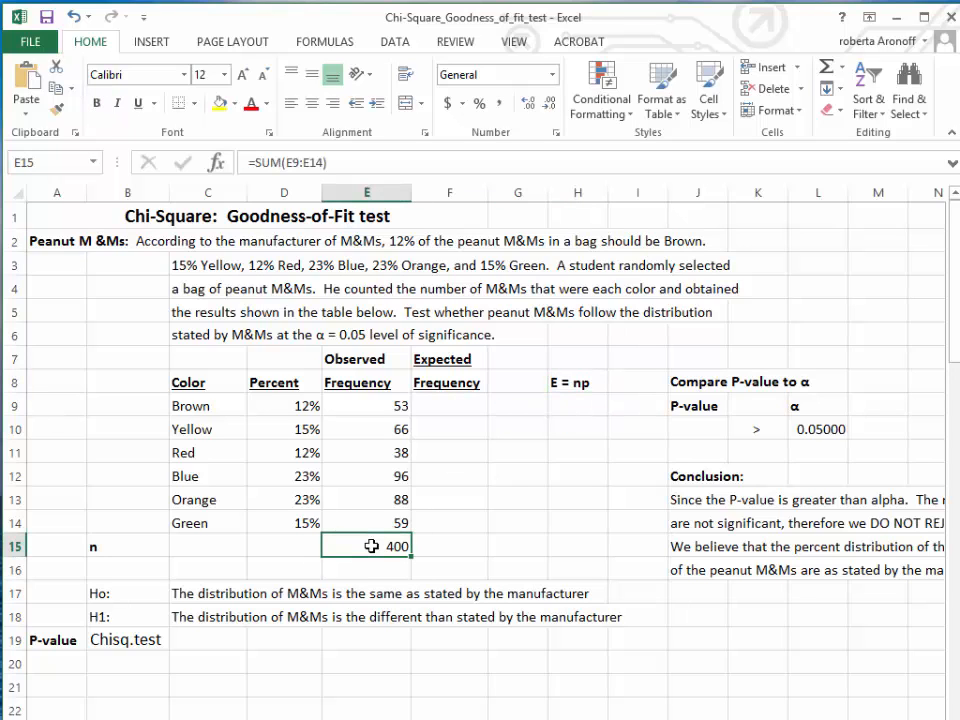
double_click(371, 546)
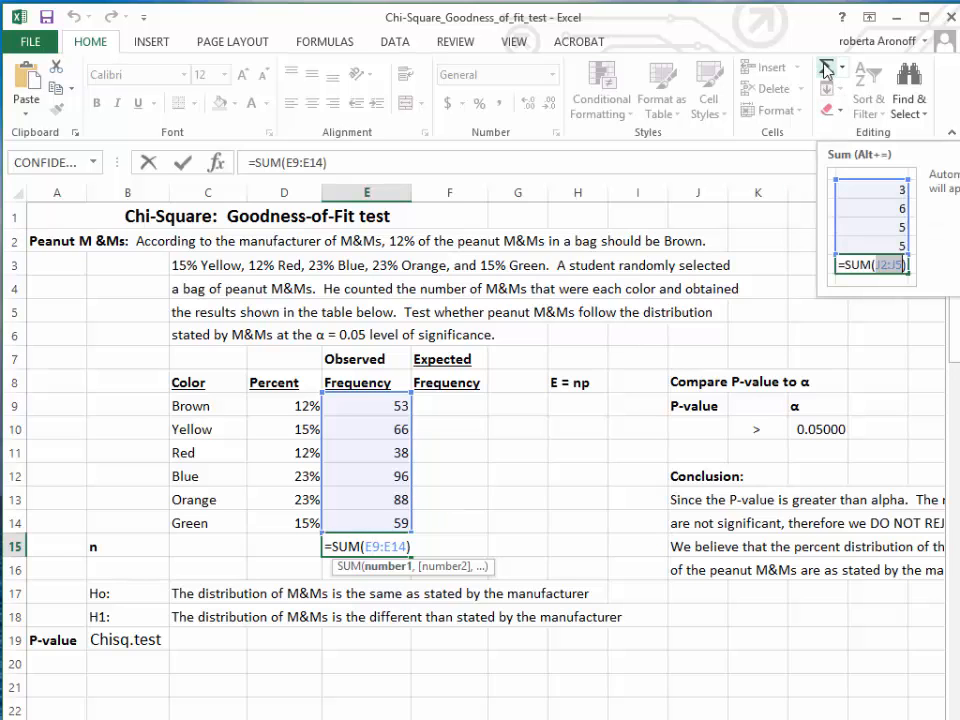
Step: Calculate Brown's expected frequency in F9 with =$E$15*D9 and fill the formula down through F14 for the other colors
click(466, 402)
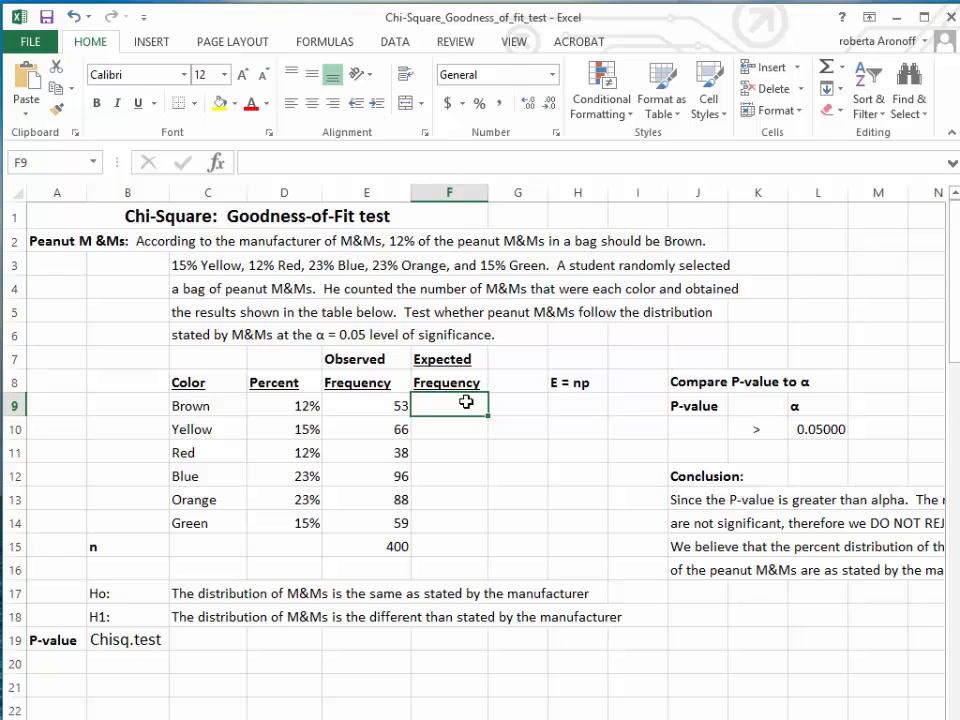
text(=)
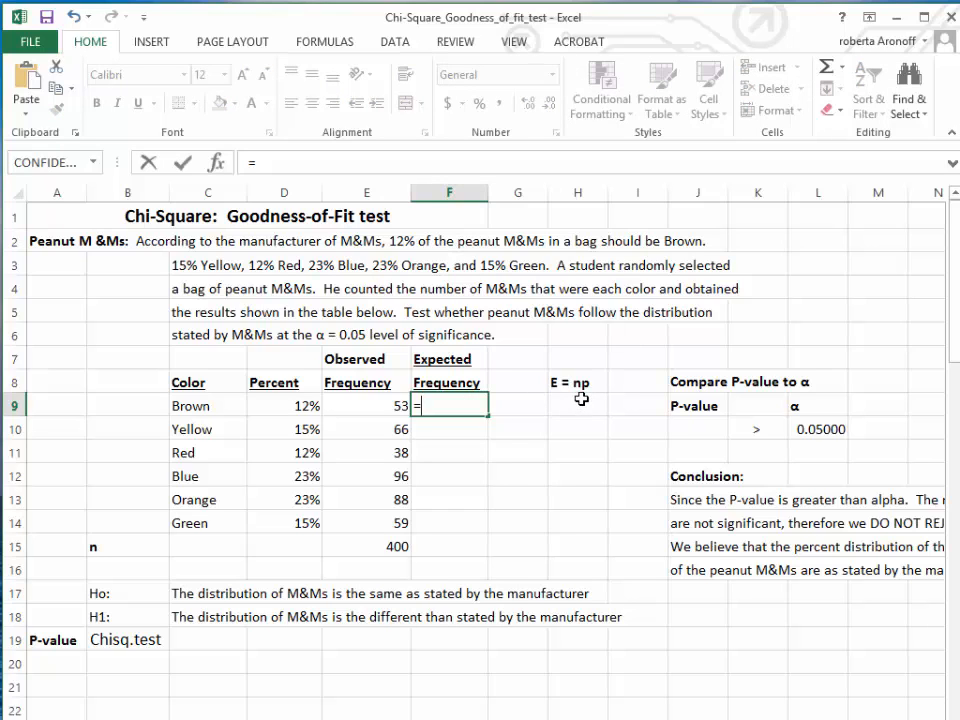
click(372, 549)
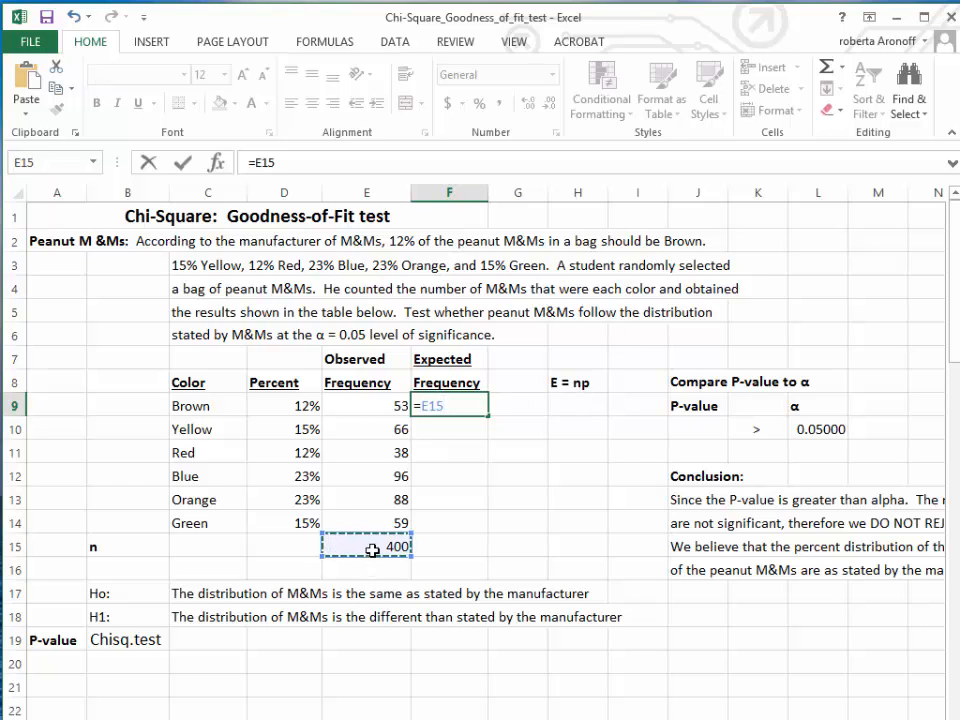
key(F4)
text(*)
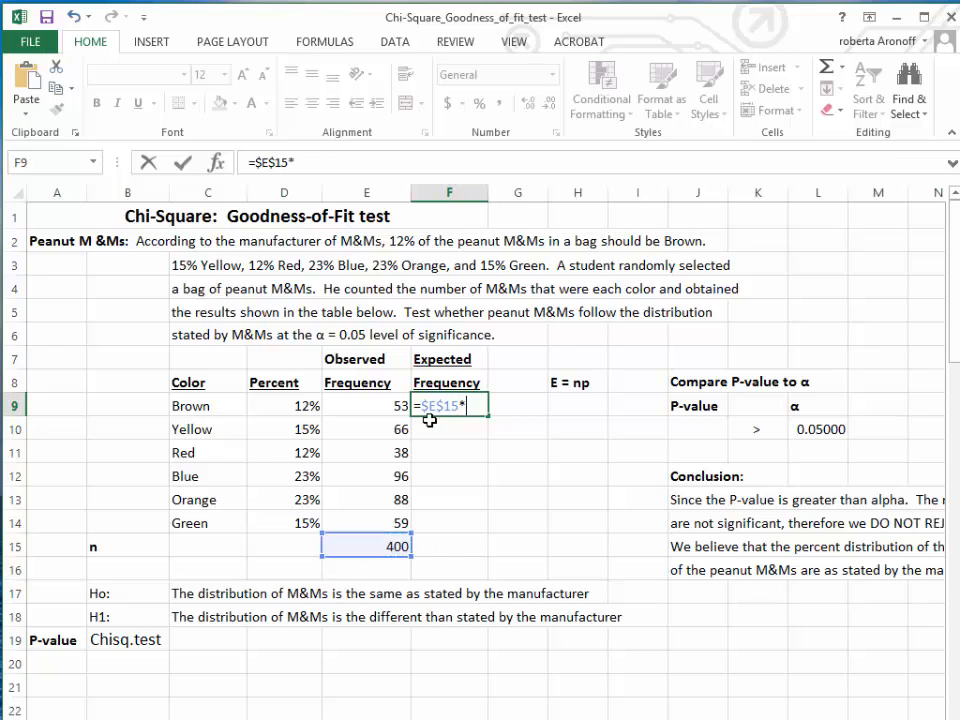
click(280, 404)
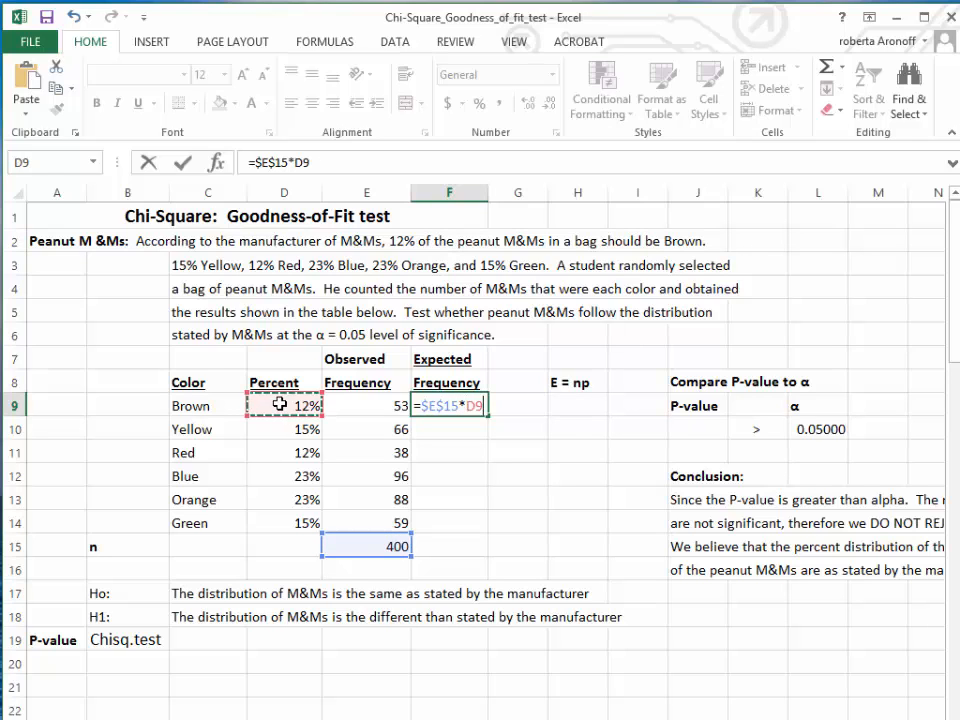
key(Return)
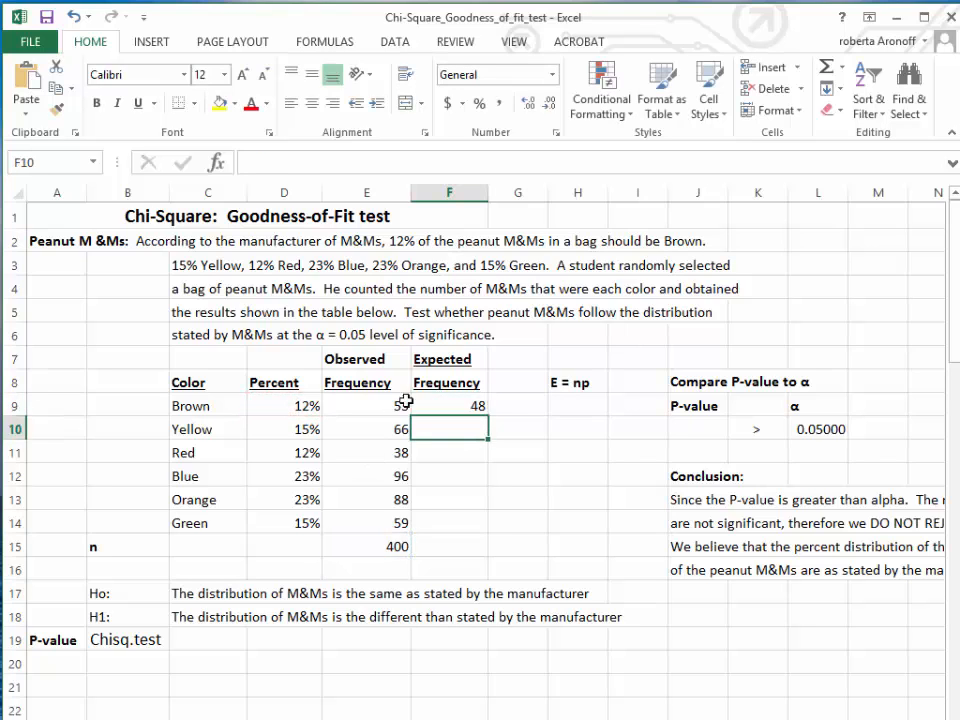
click(476, 405)
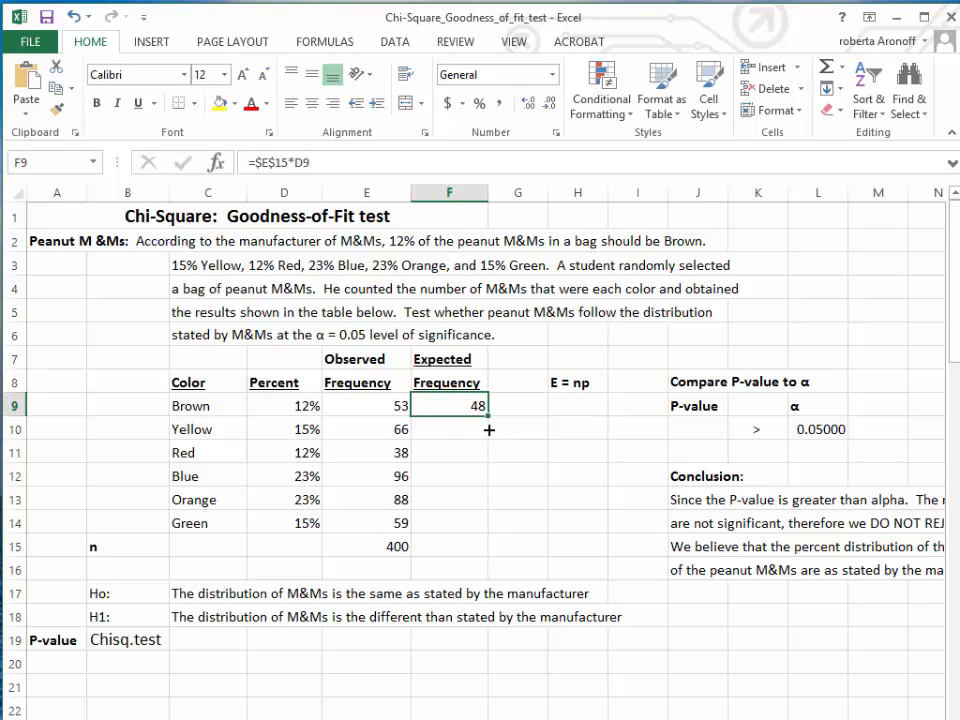
drag(489, 430, 494, 525)
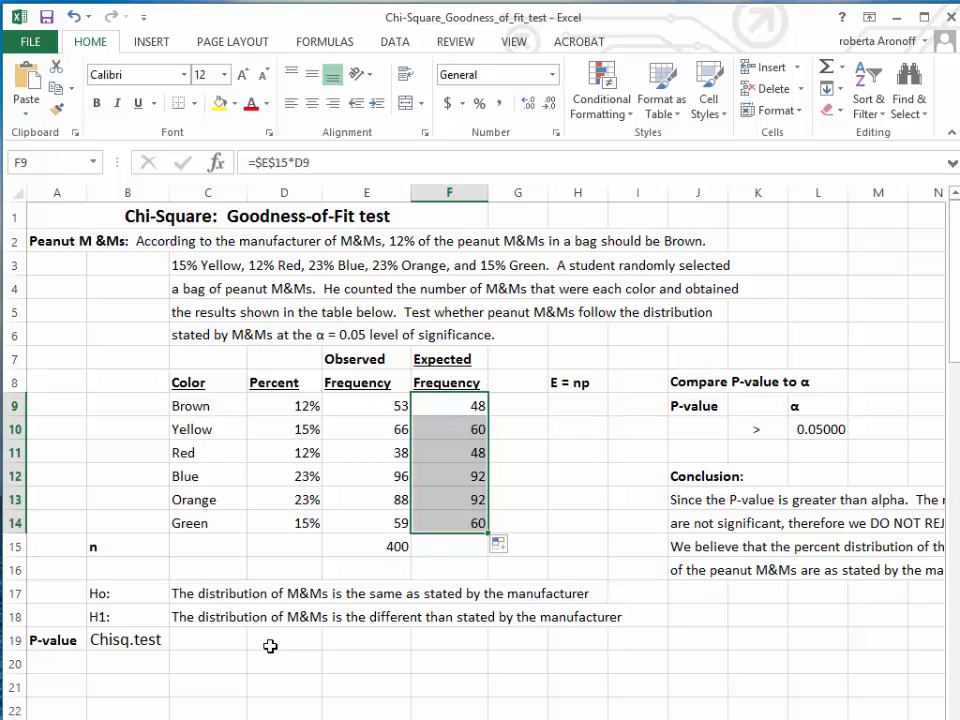
Step: Compute the P-value in C19 with the CHISQ.TEST function, using E9:E14 as actual range and F9:F14 as expected range
click(179, 642)
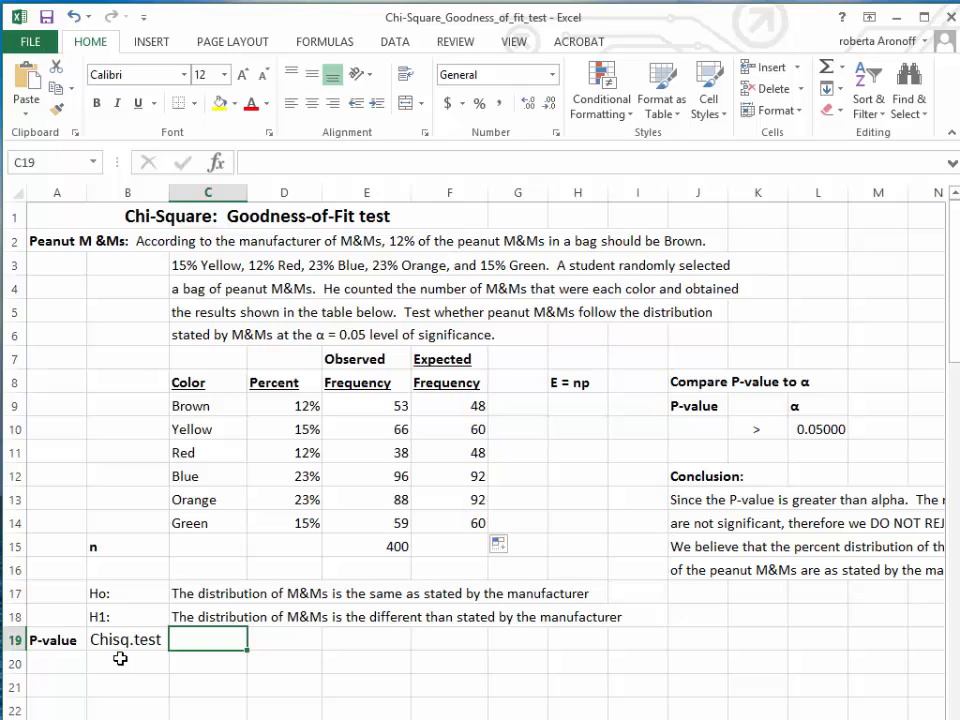
click(300, 44)
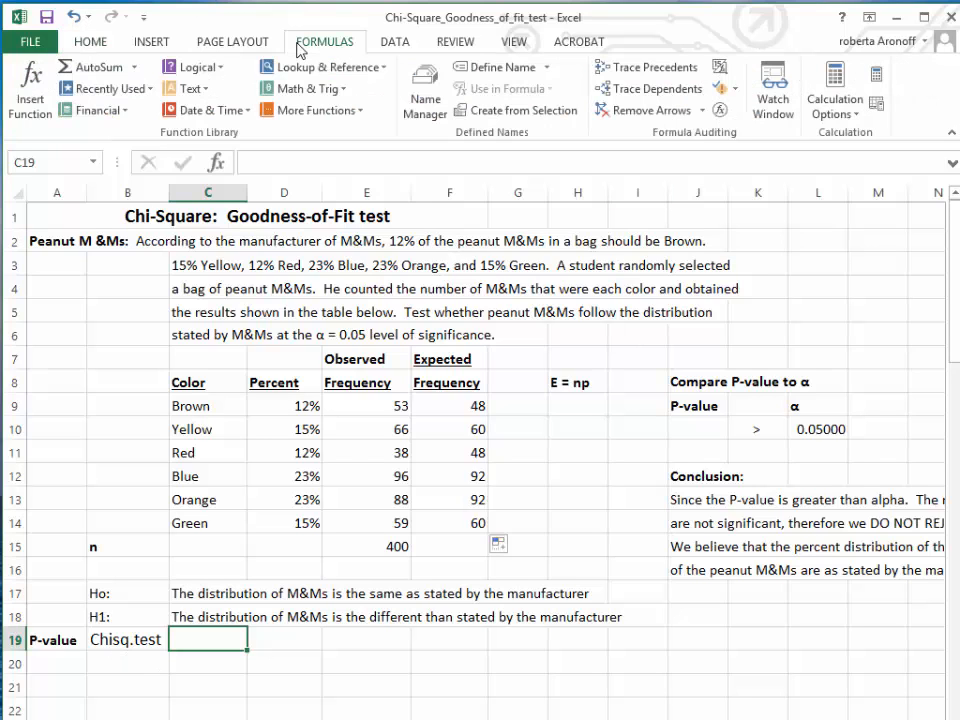
click(305, 112)
mouse_move(309, 138)
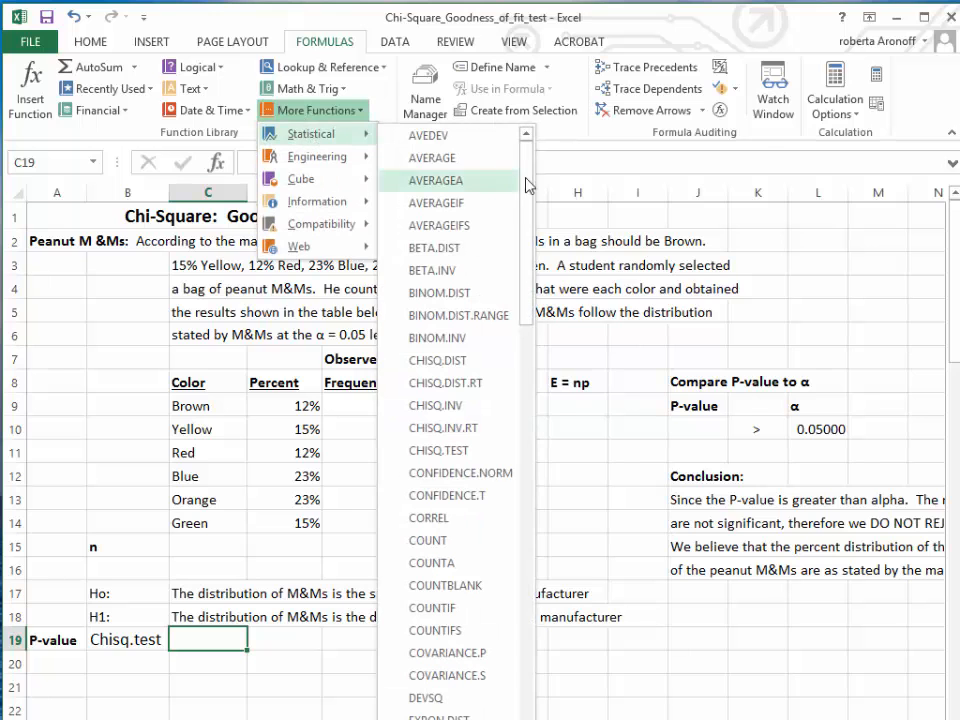
click(450, 452)
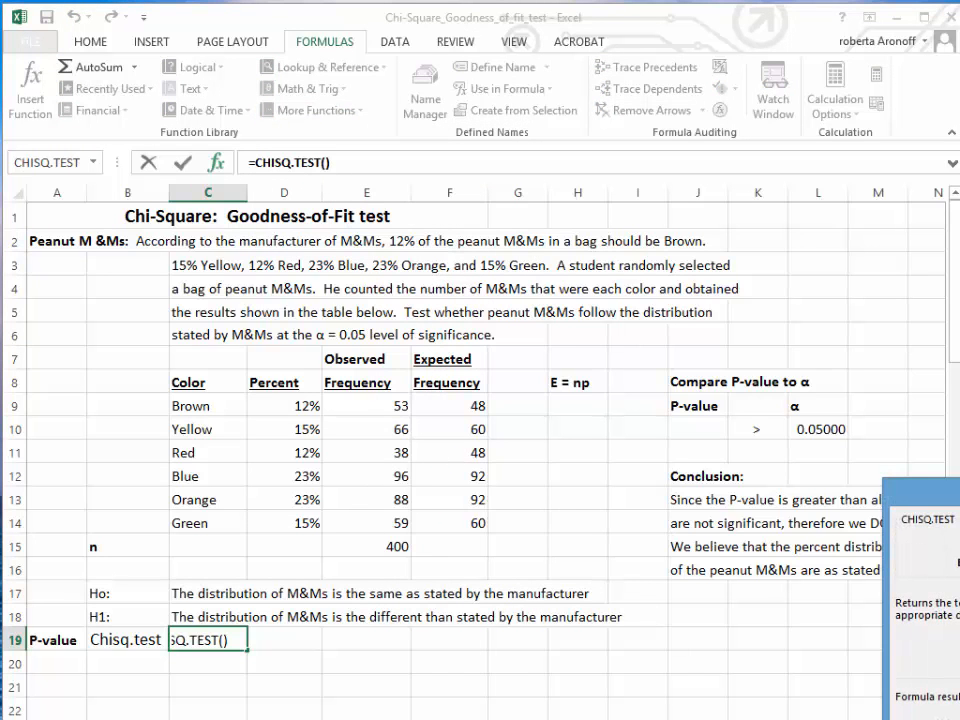
drag(940, 490, 333, 104)
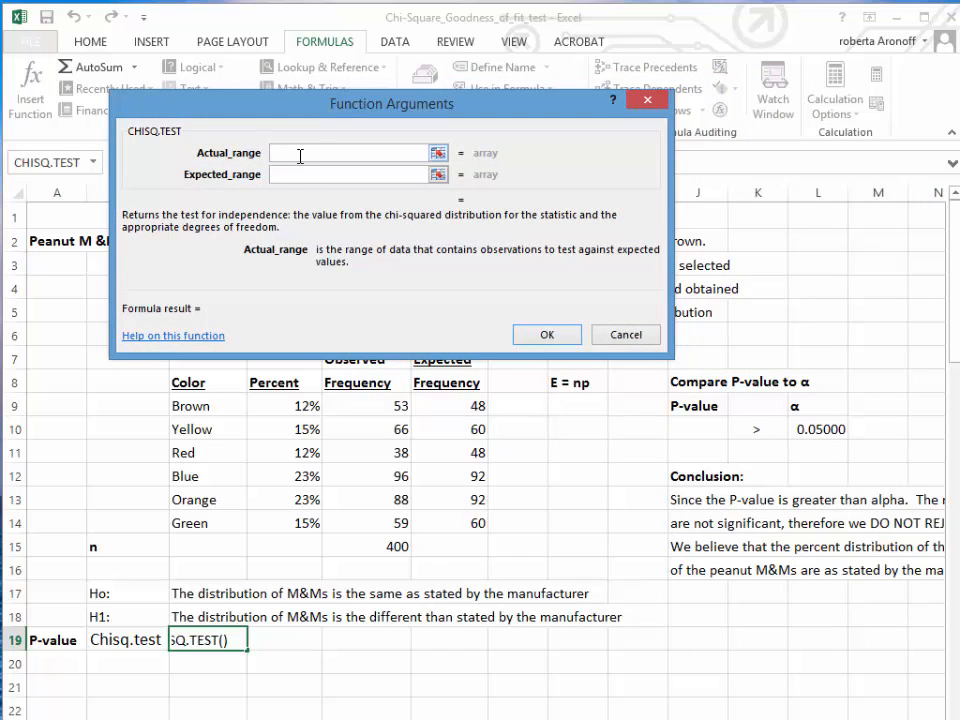
drag(240, 104, 262, 76)
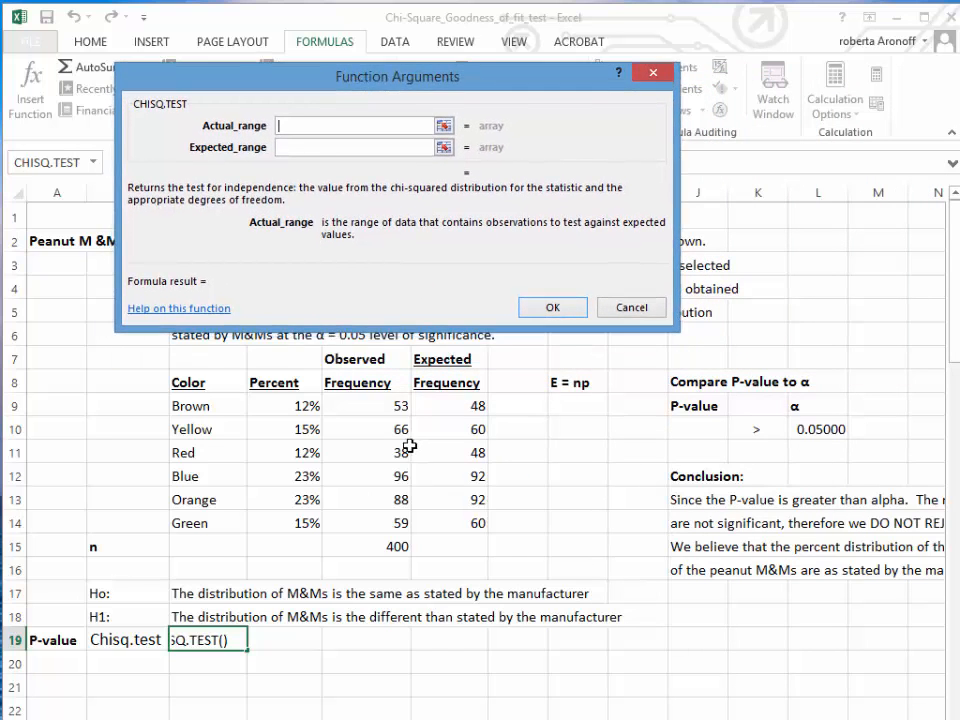
drag(392, 405, 385, 517)
click(317, 148)
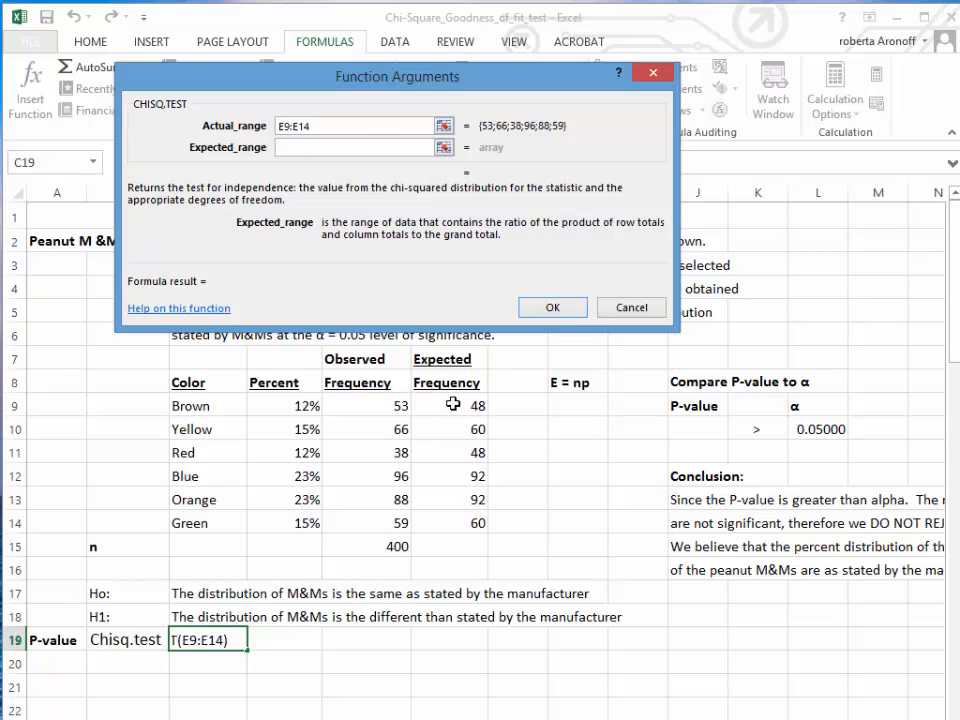
drag(453, 404, 450, 522)
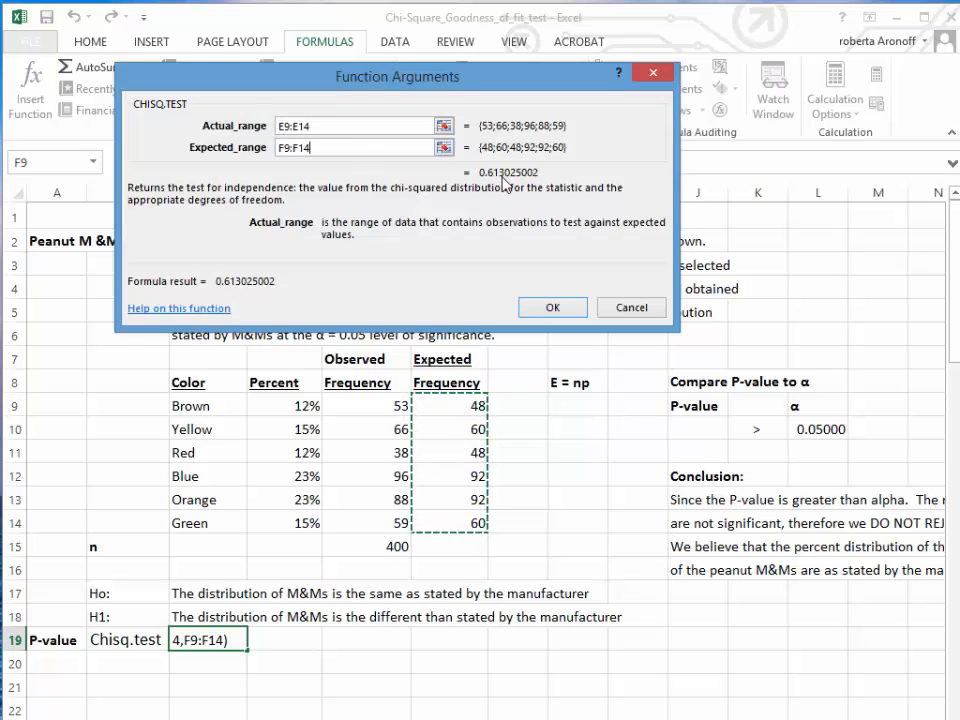
click(546, 314)
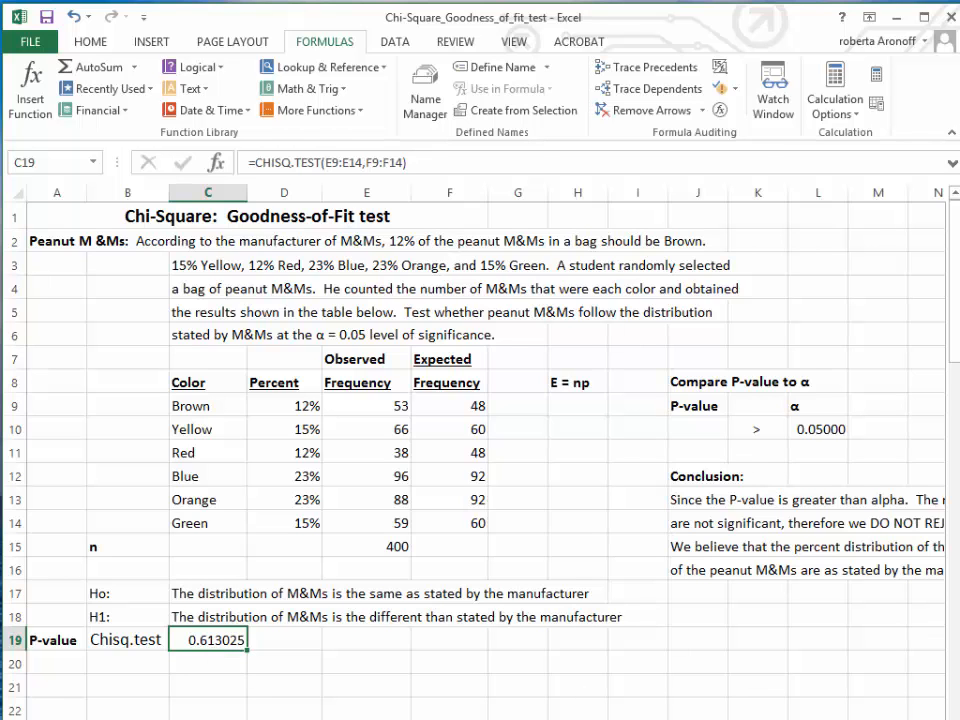
Step: Link the P-value cell J10 in the comparison section to the test result with =C19
scroll(480, 450, right, 4)
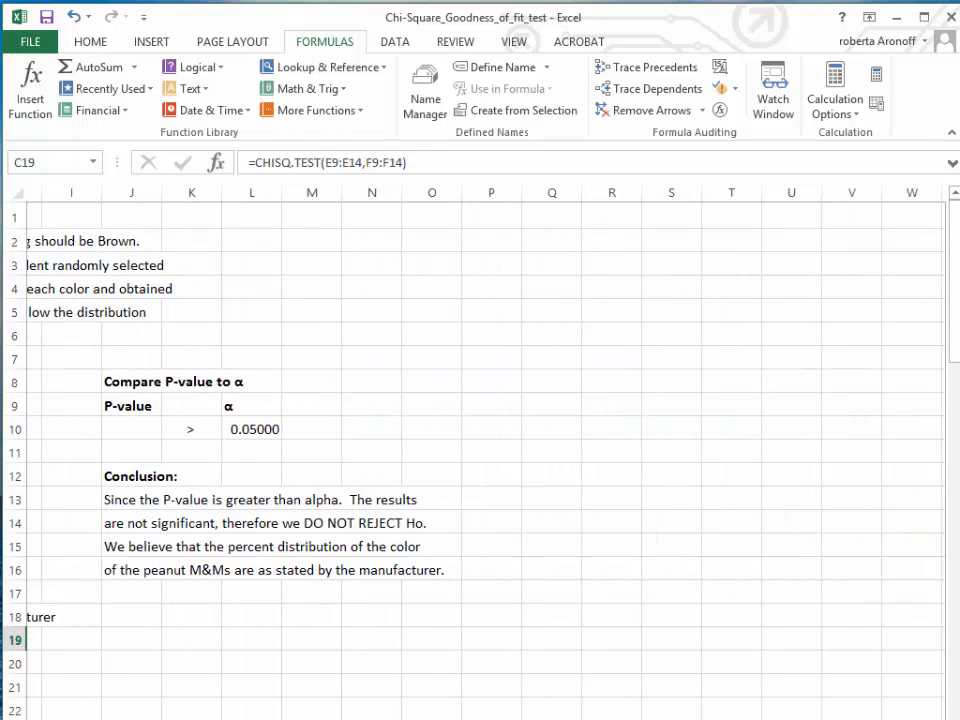
scroll(480, 450, left, 3)
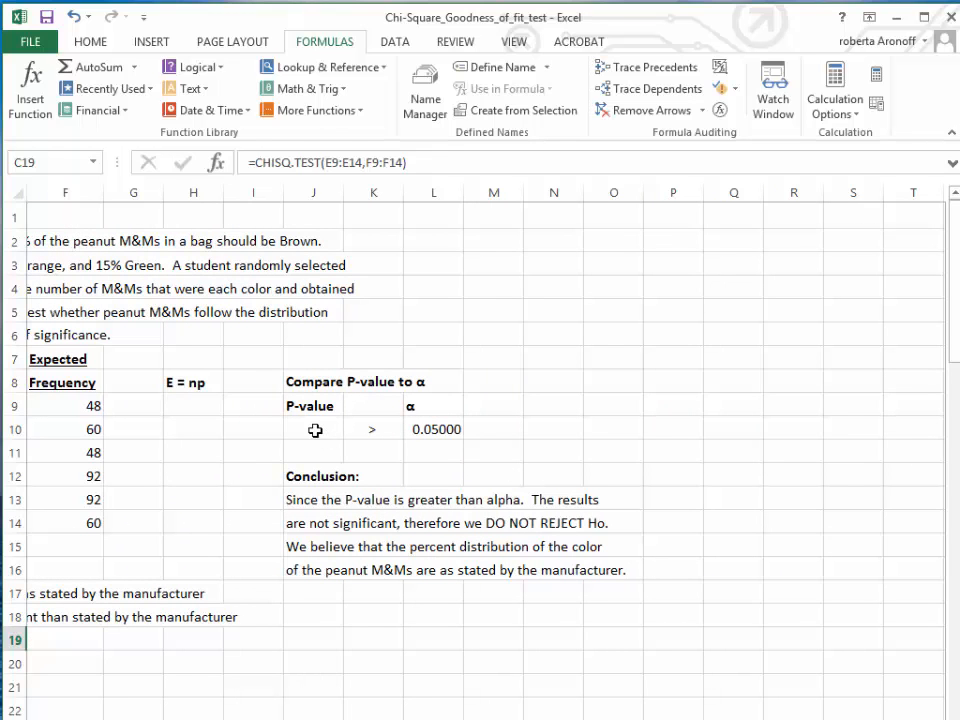
click(313, 428)
scroll(480, 450, left, 3)
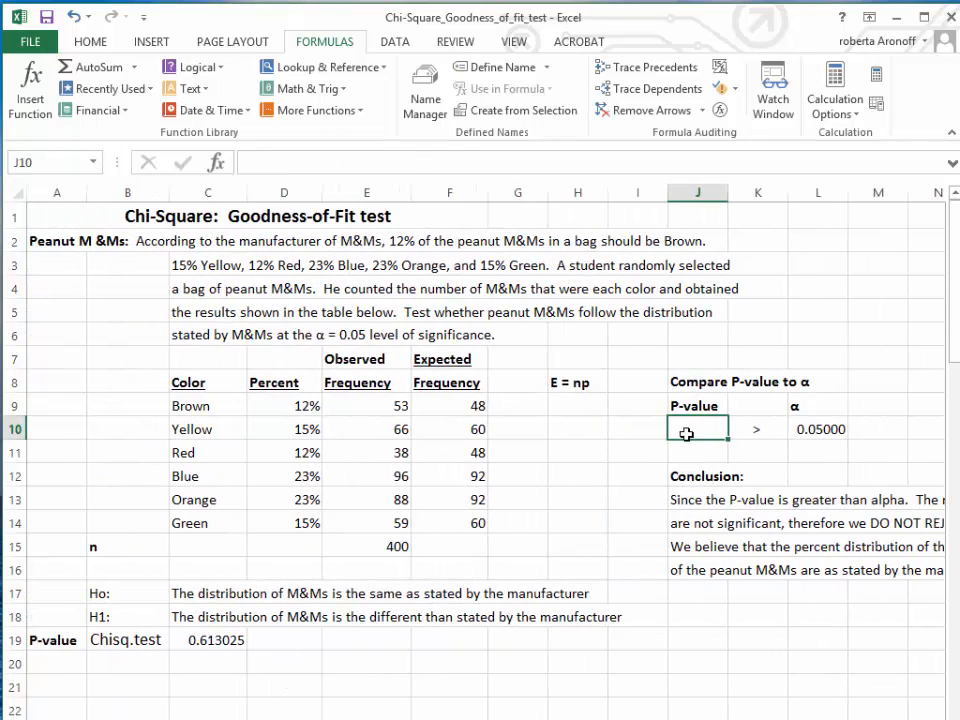
text(=)
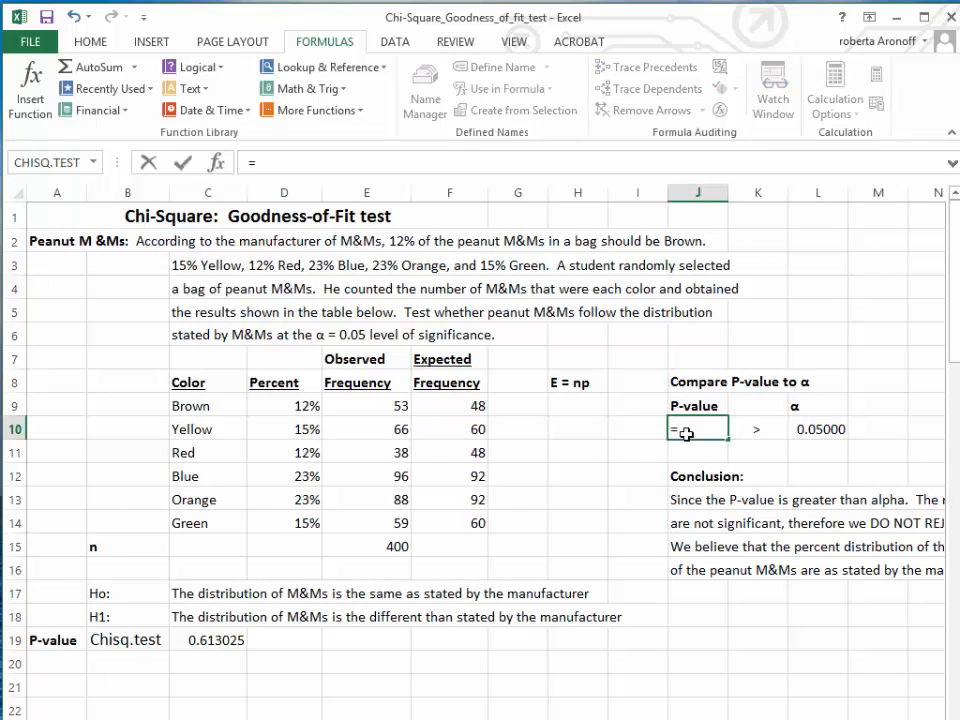
click(222, 641)
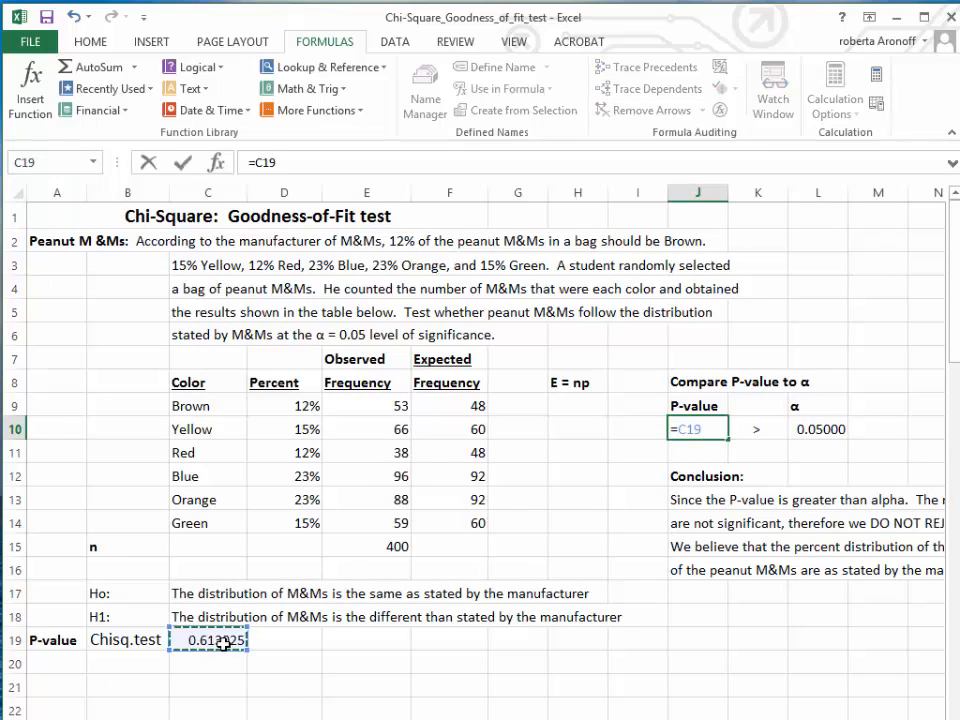
key(Return)
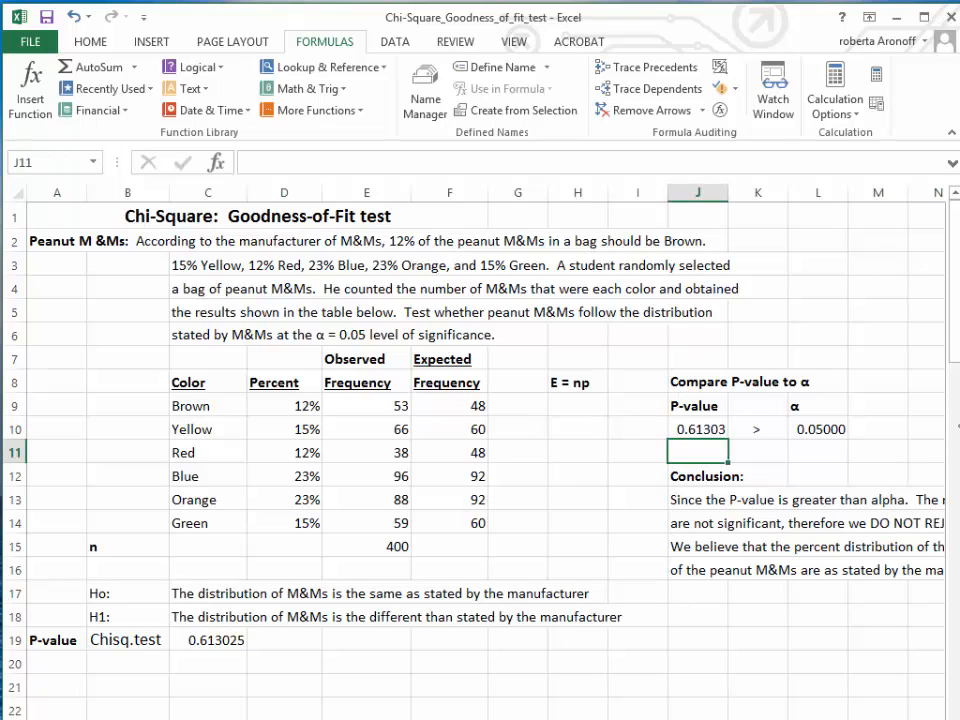
Step: Widen the workbook window so more of the conclusion text columns fit in view
drag(958, 426, 959, 426)
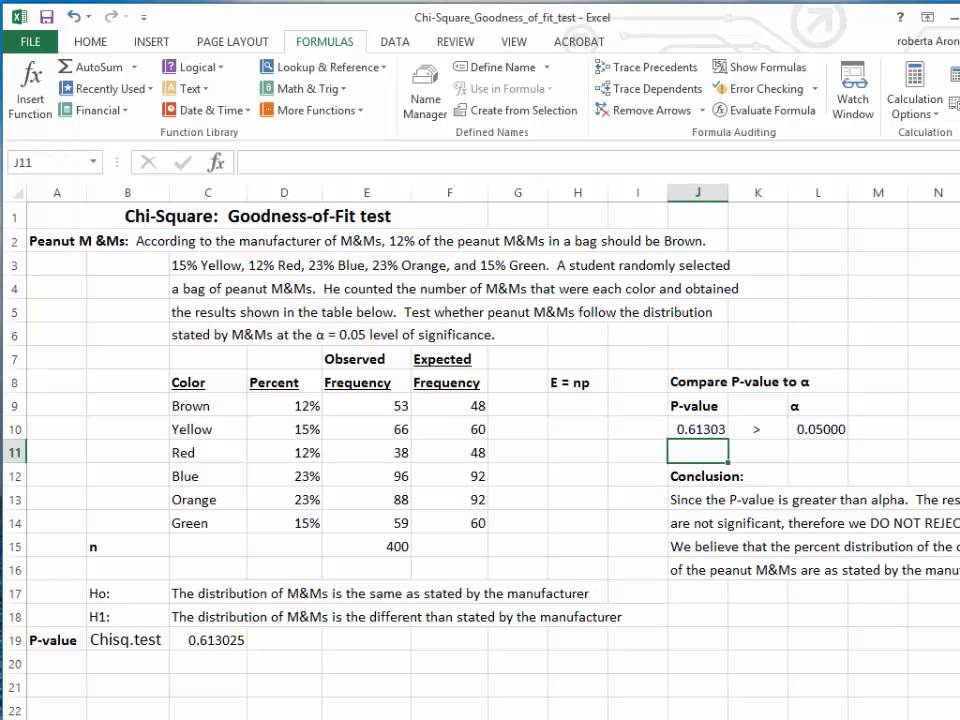
drag(958, 440, 959, 440)
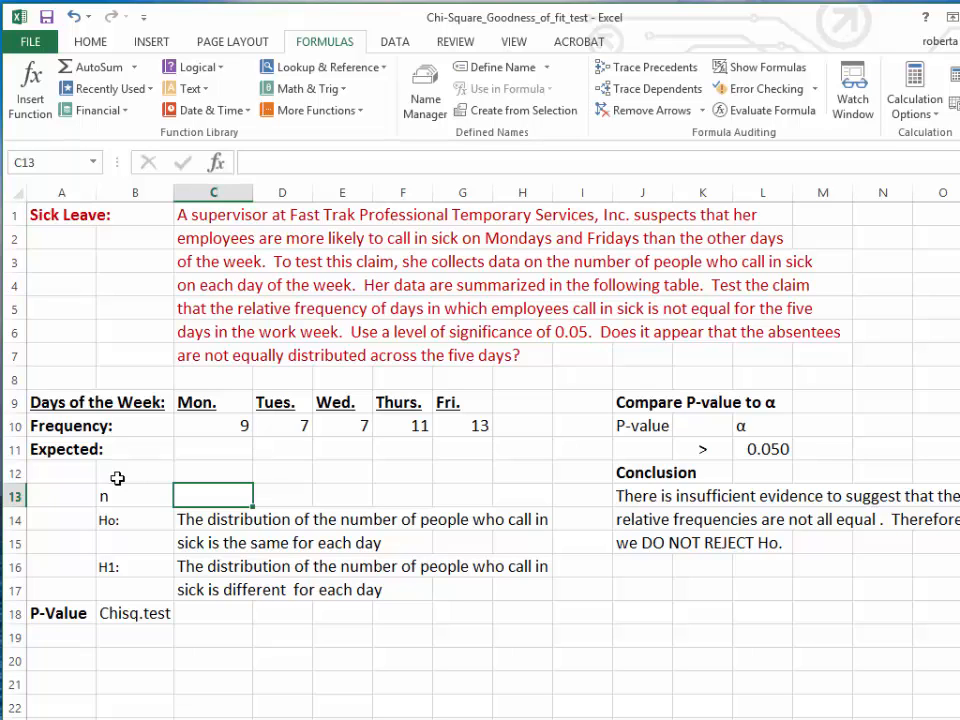
Step: Total the weekday sick-call frequencies for n in C13 of the Sick Leave sheet with =SUM(C10:G10)
text(=)
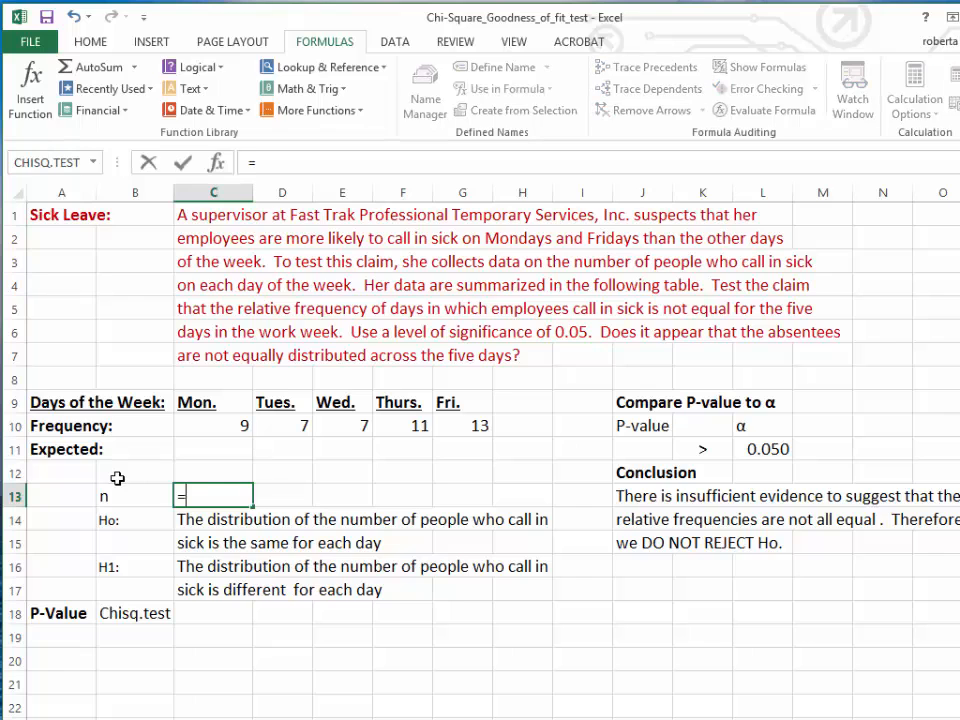
text(SU)
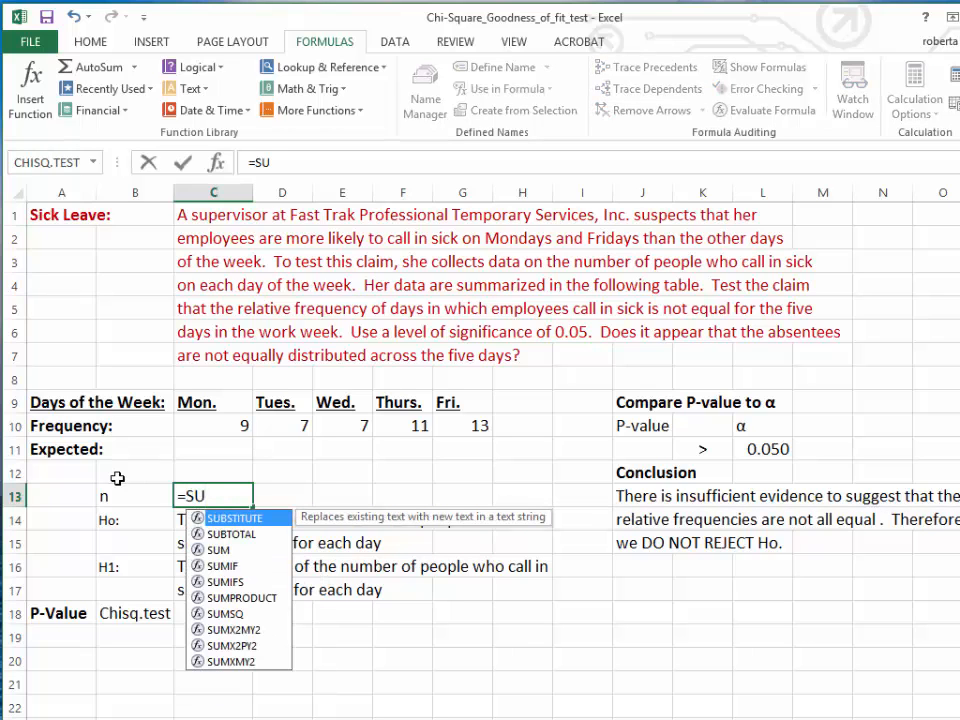
double_click(218, 550)
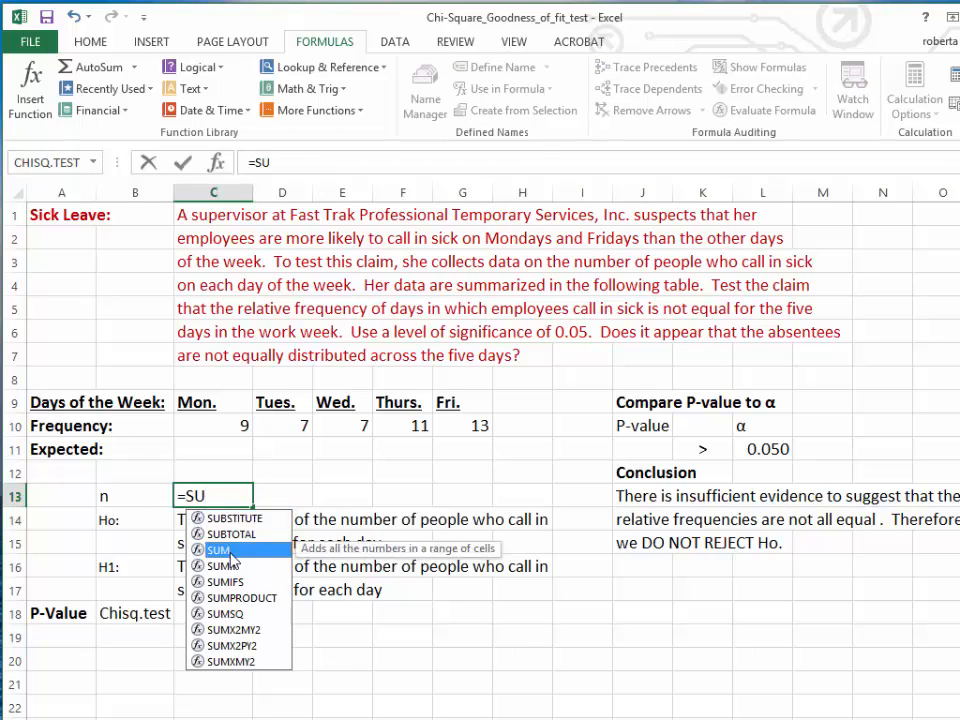
click(243, 425)
drag(248, 427, 446, 428)
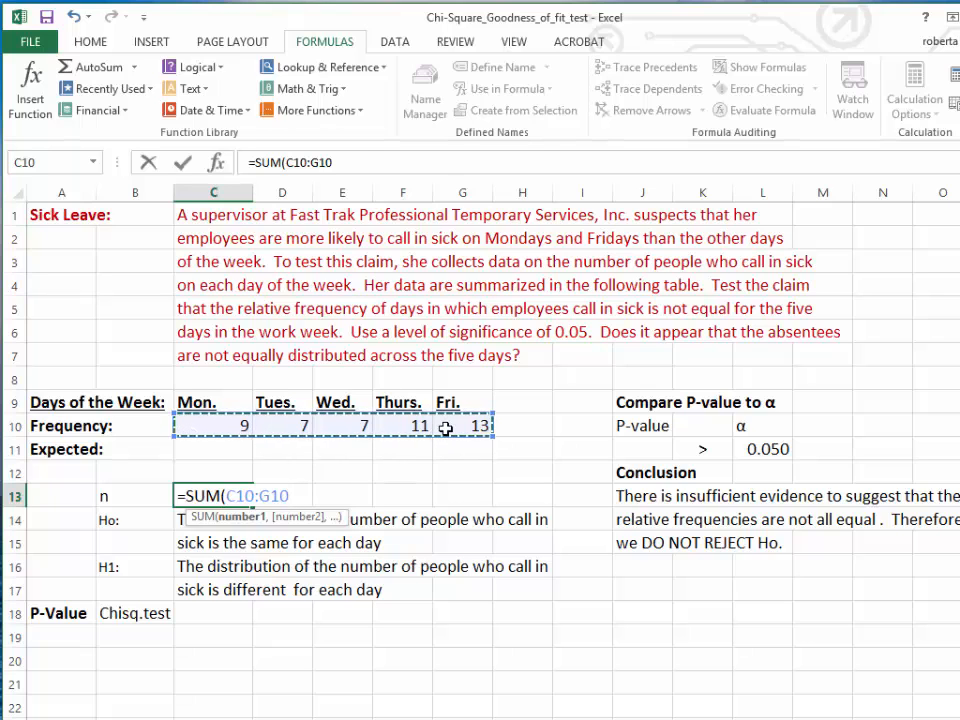
key(Return)
click(208, 495)
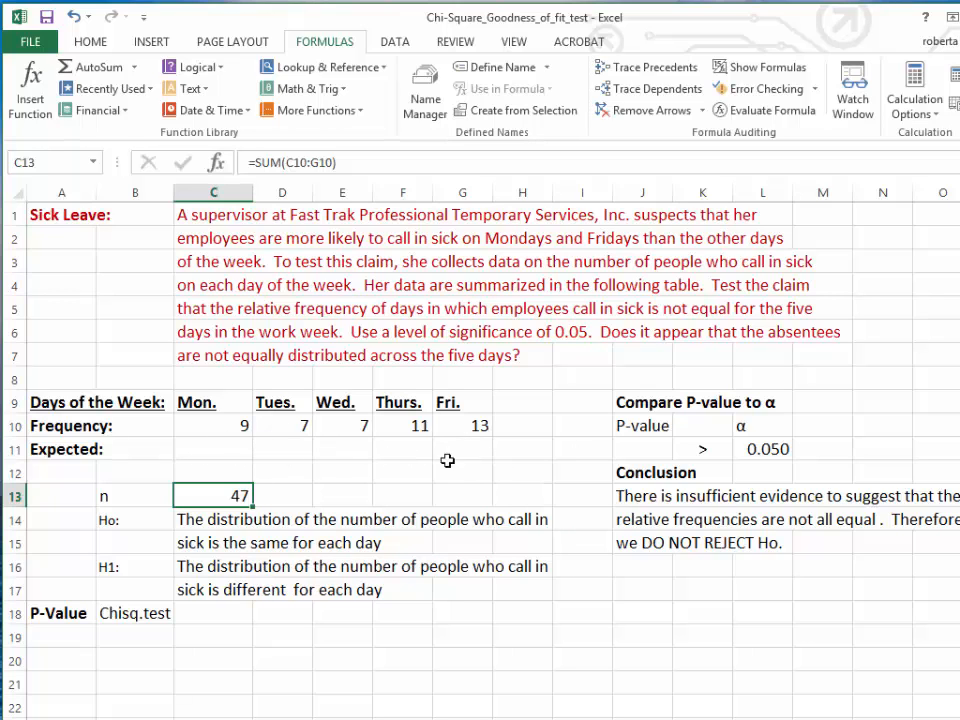
Step: Compute the expected frequency in C11 with =$C$13/5 and fill the formula across to Friday in G11
click(239, 448)
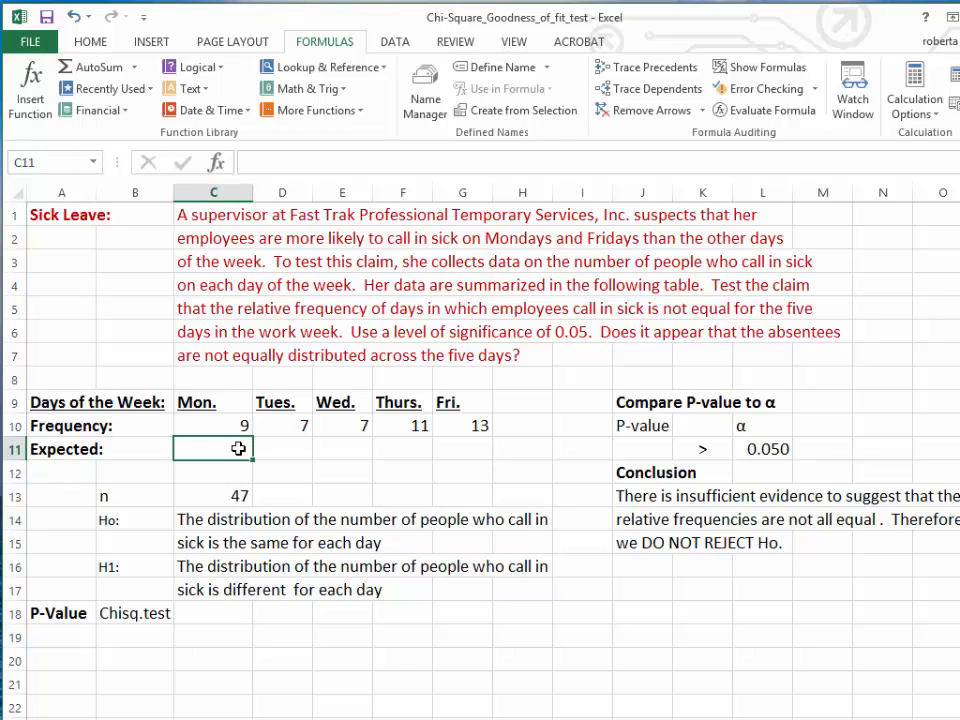
text(=)
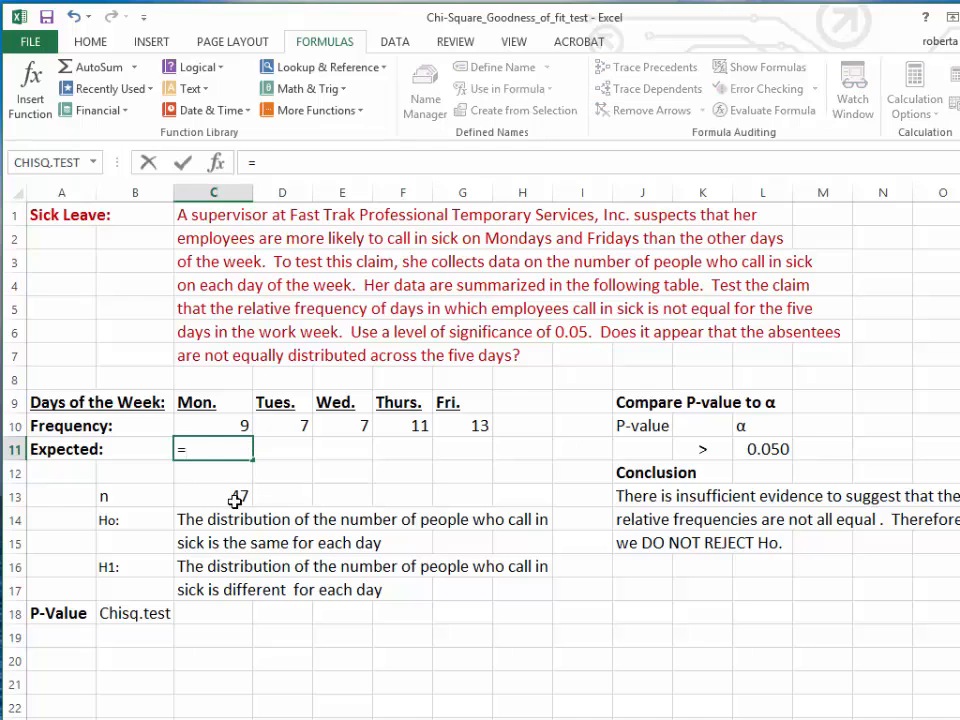
click(236, 497)
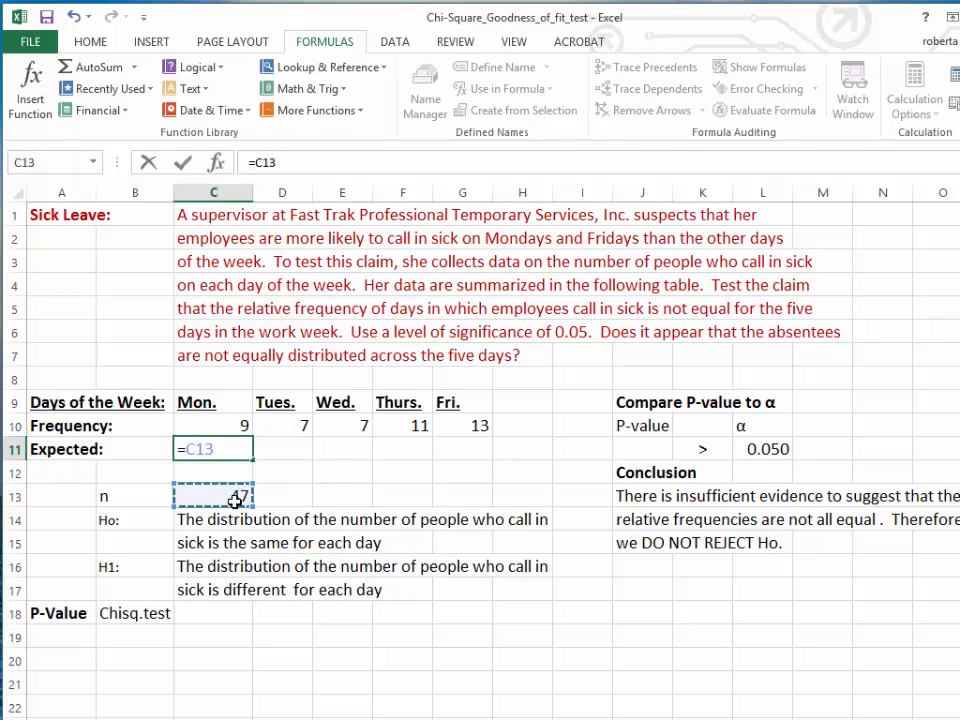
key(F4)
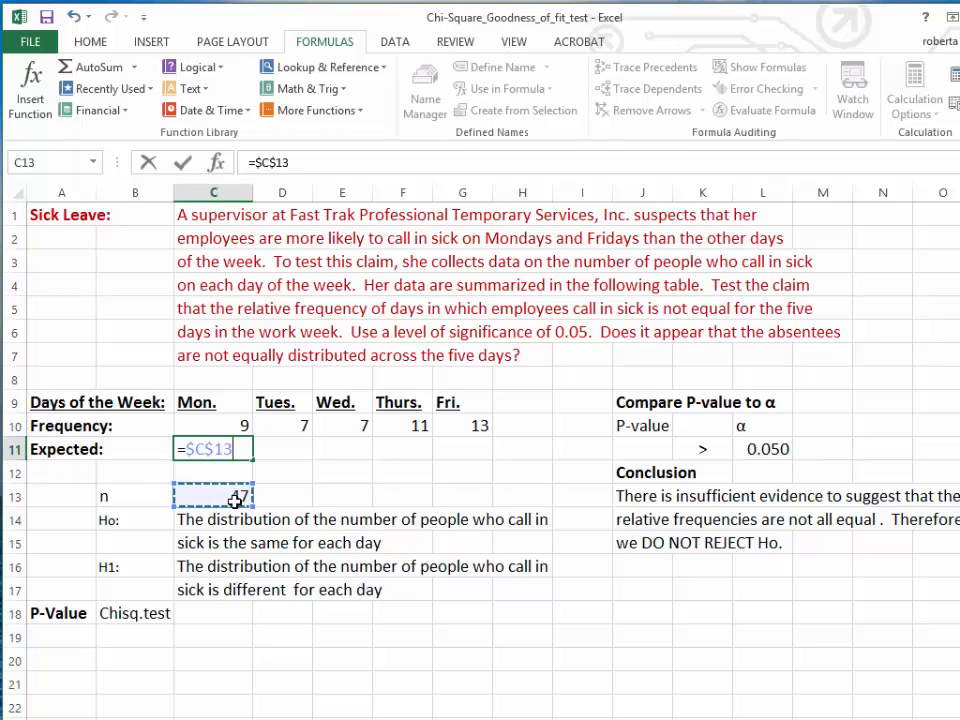
text(/)
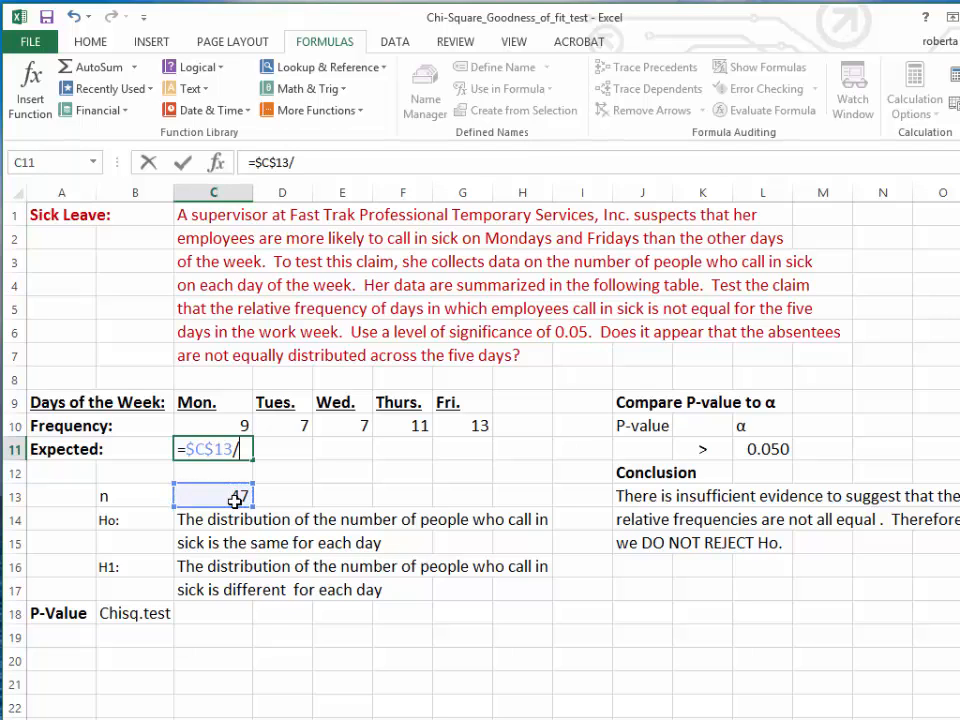
text(5)
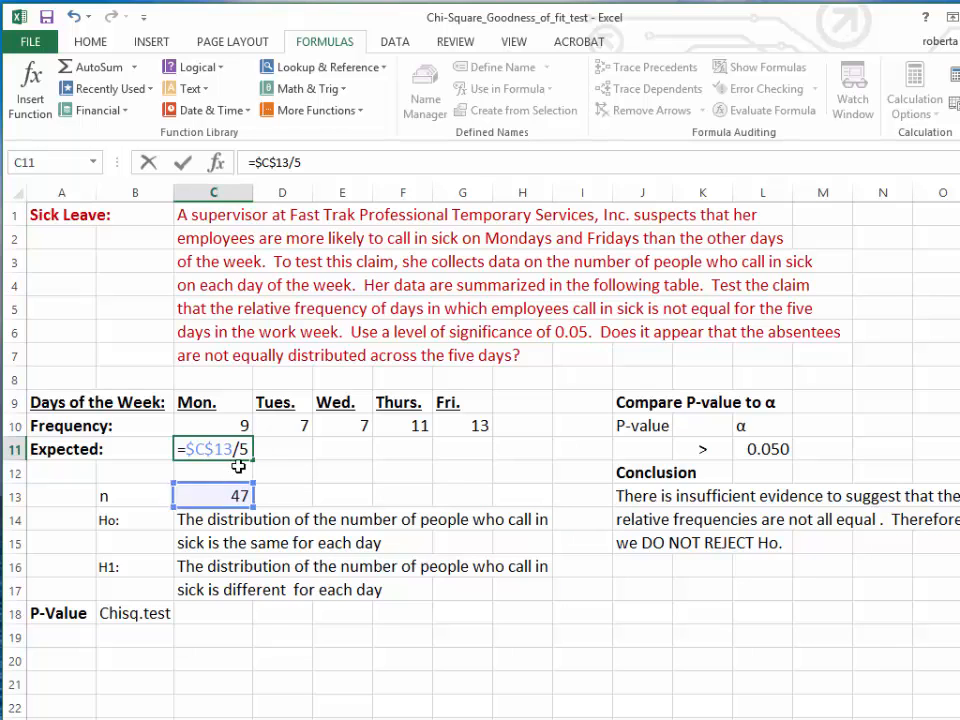
click(250, 455)
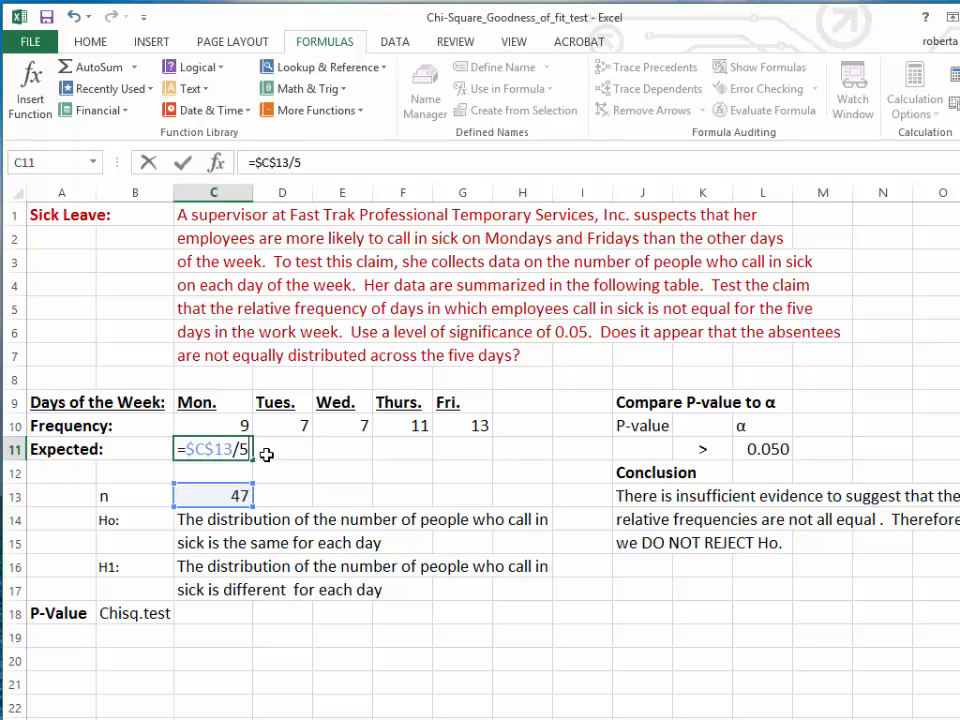
key(Return)
click(244, 452)
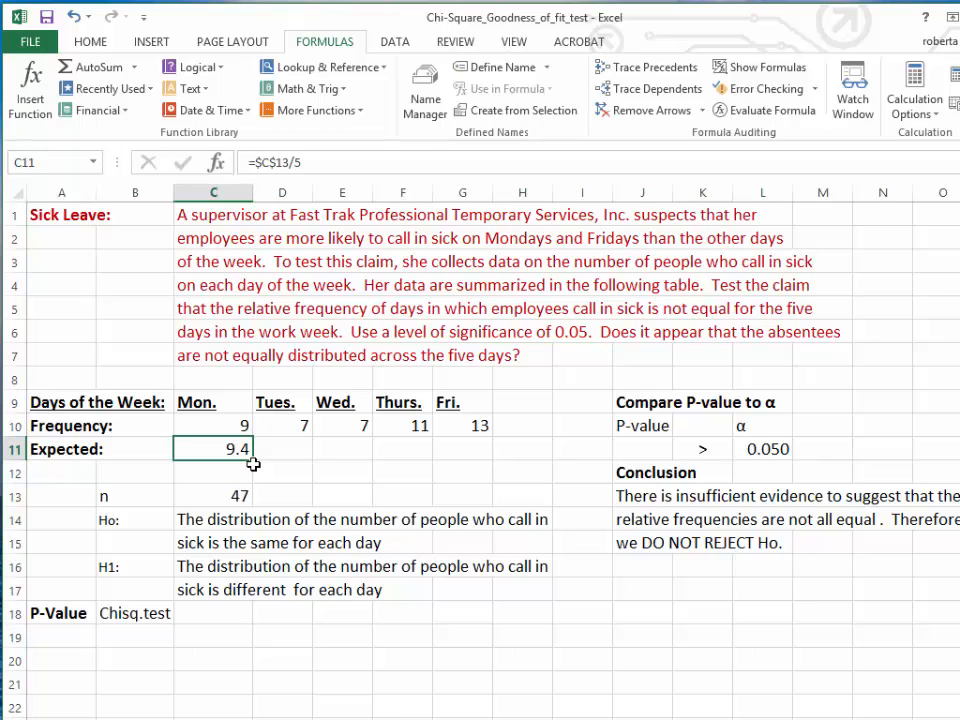
drag(256, 456, 480, 462)
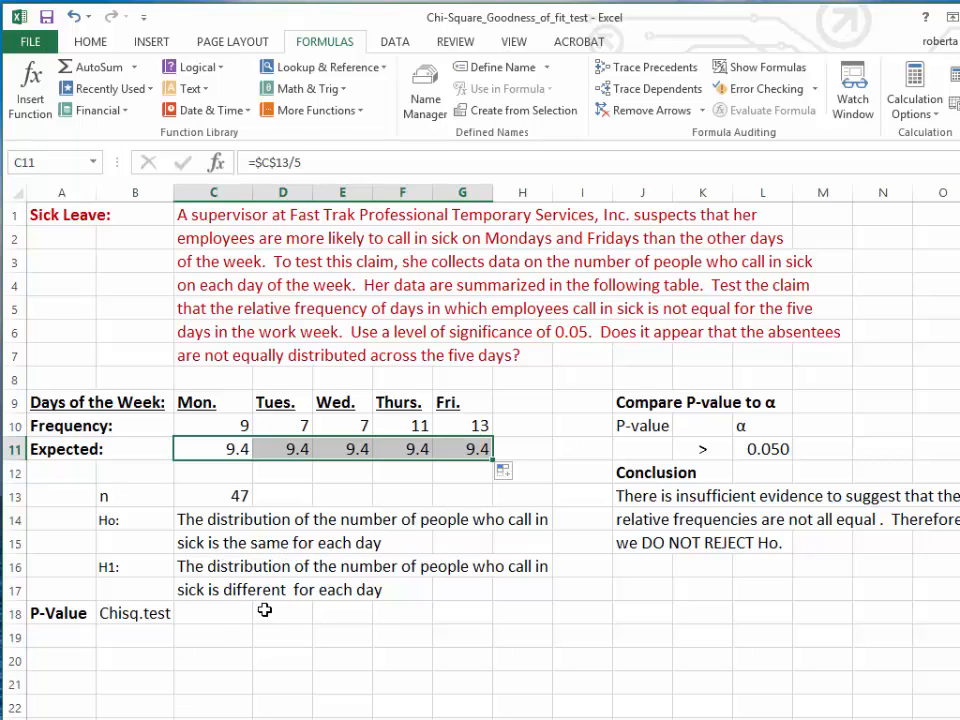
Step: Compute the P-value in C18 with the CHISQ.TEST function, using C10:G10 as actual range and C11:G11 as expected range
click(232, 612)
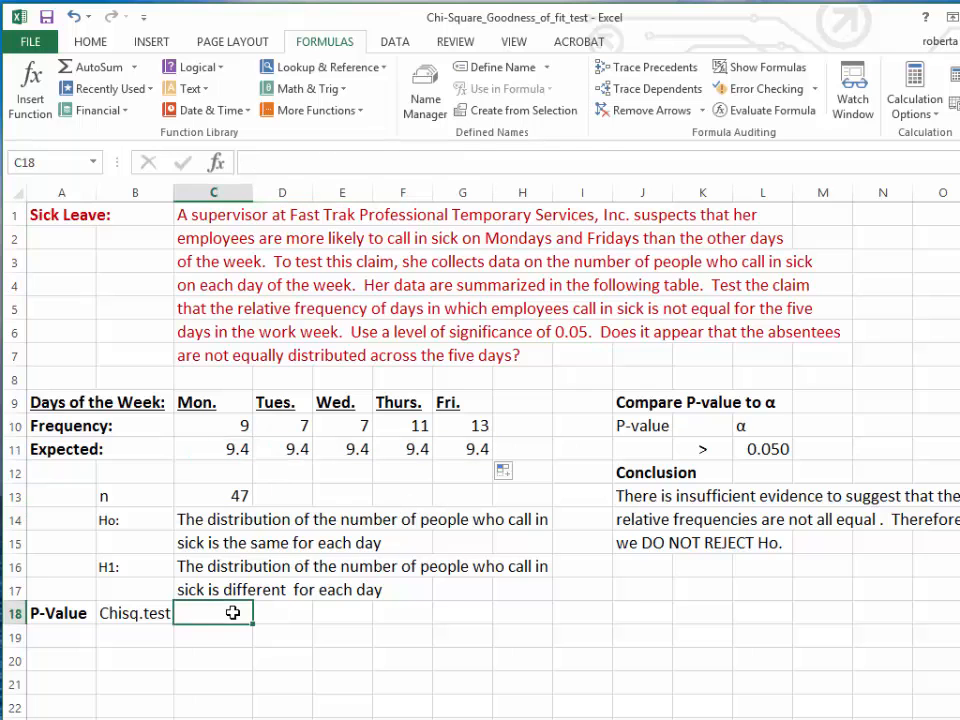
click(104, 89)
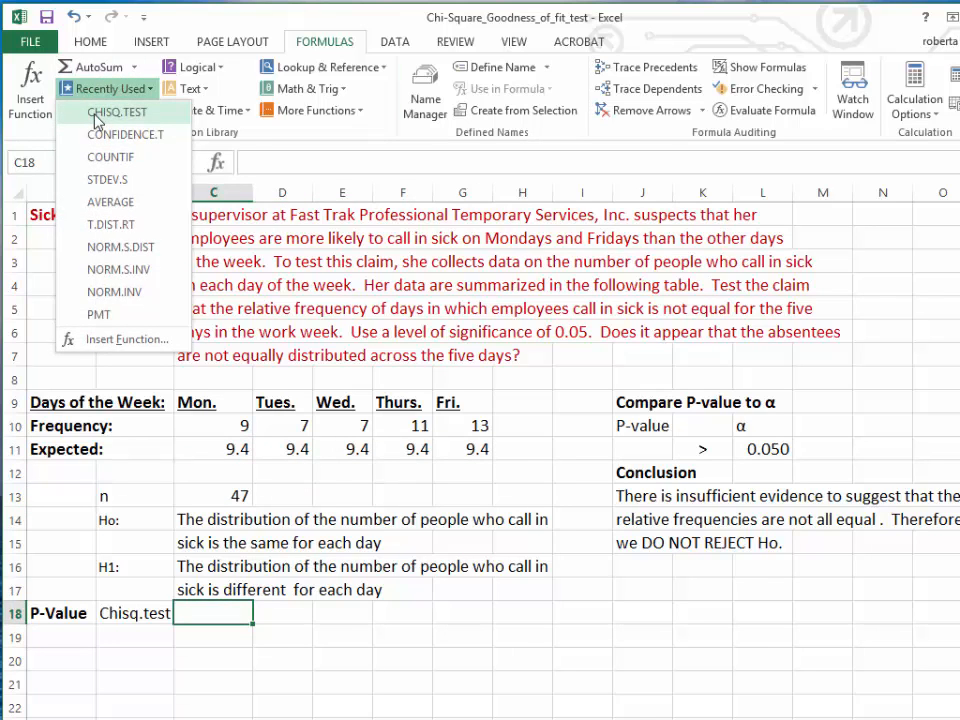
click(96, 120)
mouse_move(456, 68)
mouse_down()
mouse_move(450, 60)
mouse_move(456, 79)
mouse_up()
drag(233, 425, 456, 431)
click(328, 156)
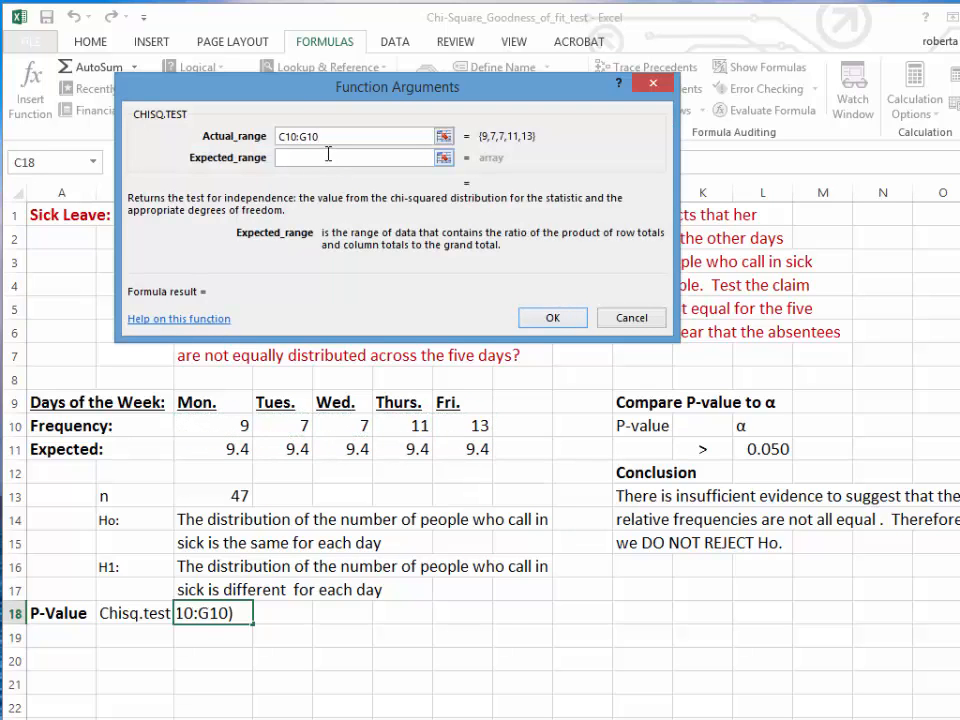
drag(206, 452, 474, 449)
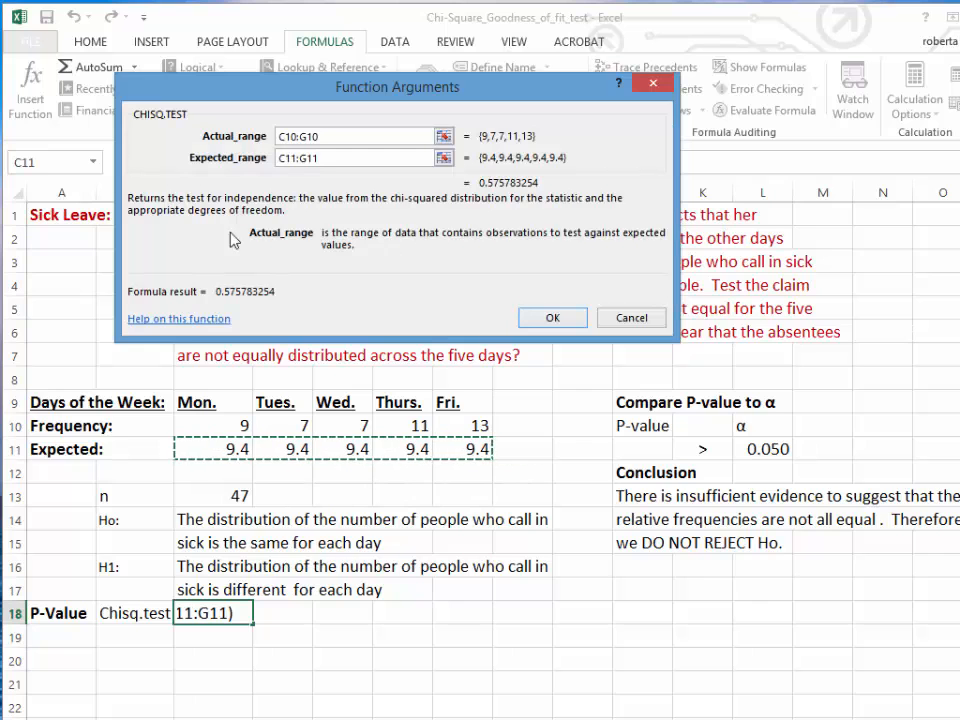
click(553, 318)
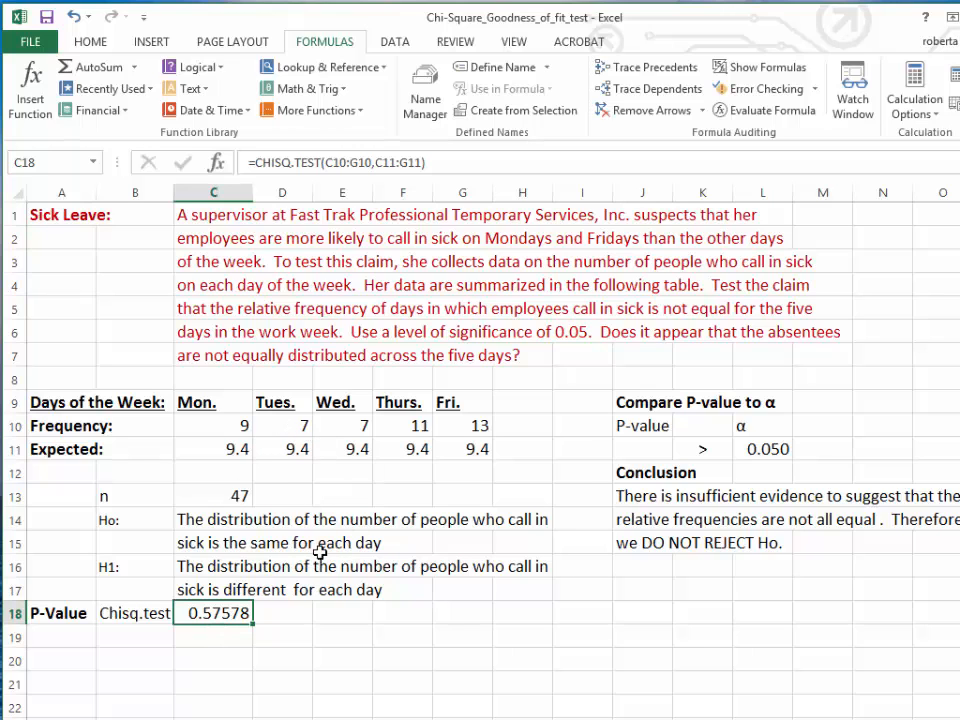
Step: Link the P-value cell J11 in the comparison section to the test result with =C18
click(644, 454)
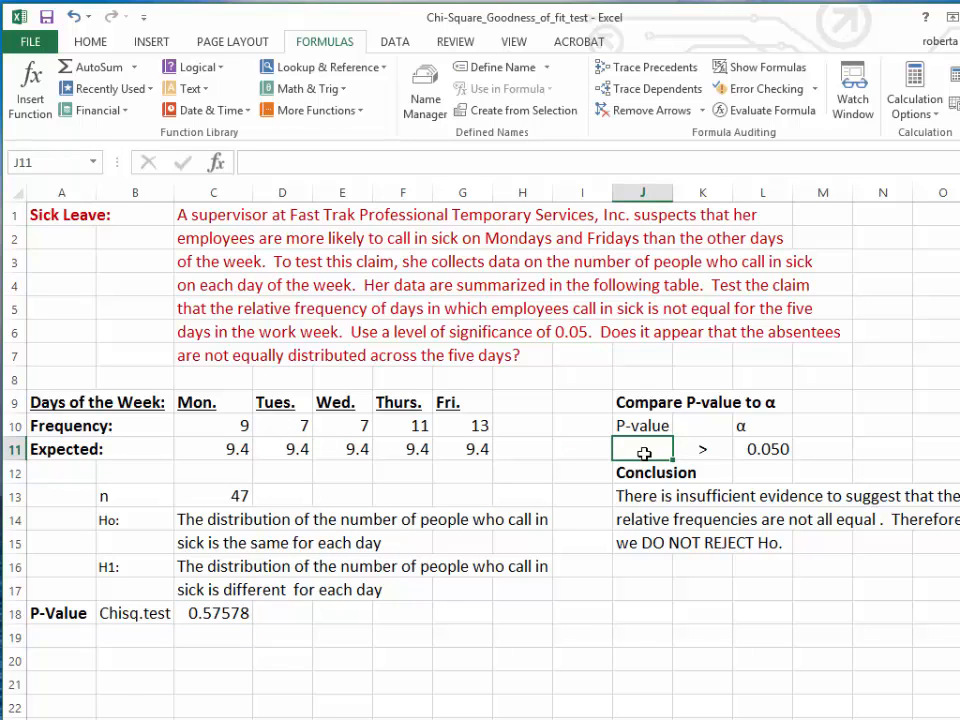
text(=)
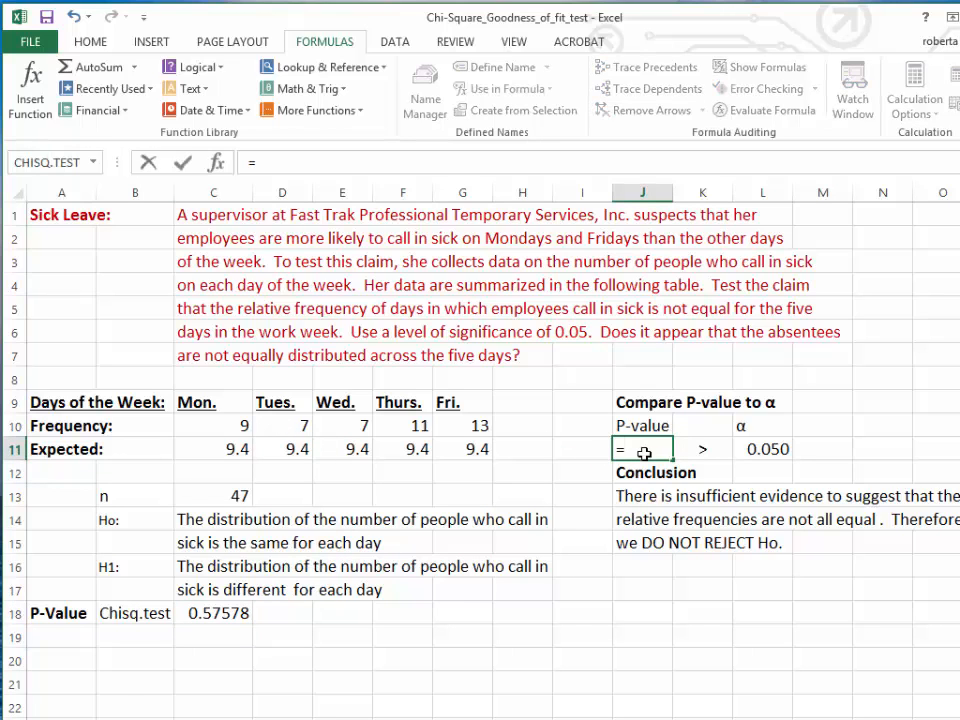
click(213, 613)
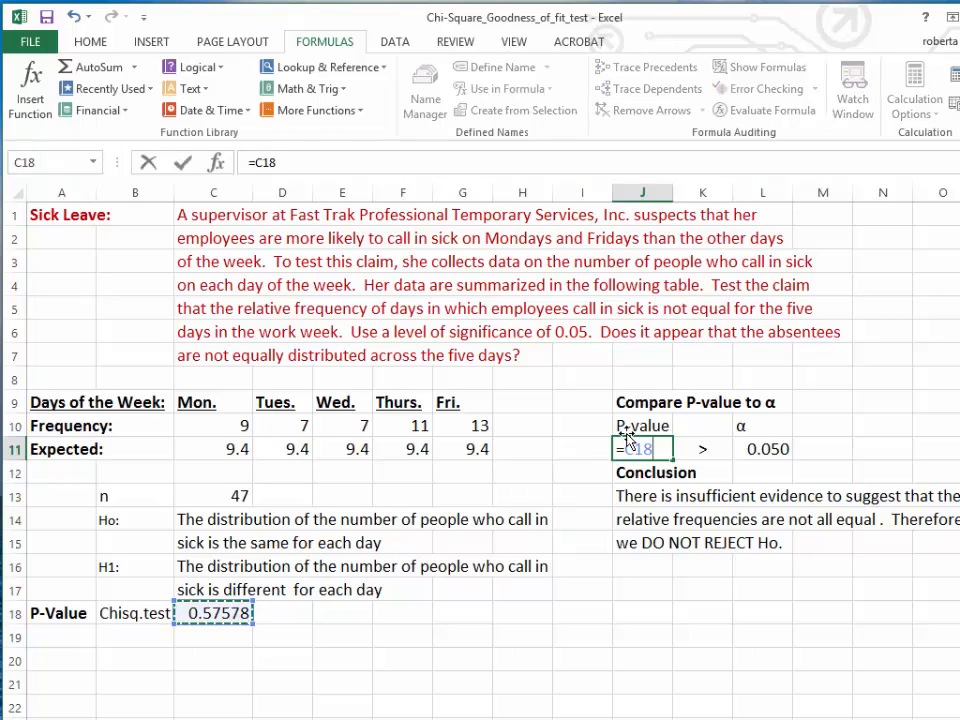
key(Return)
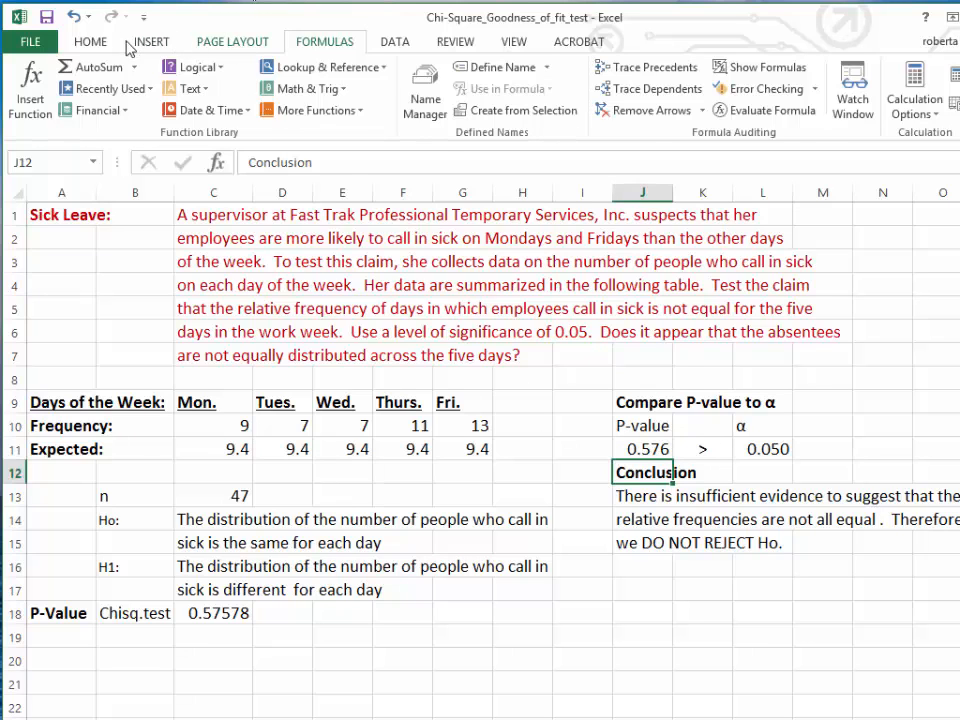
Step: Display the compared P-value in J11 and the alpha value in L11 with four decimal places
click(88, 41)
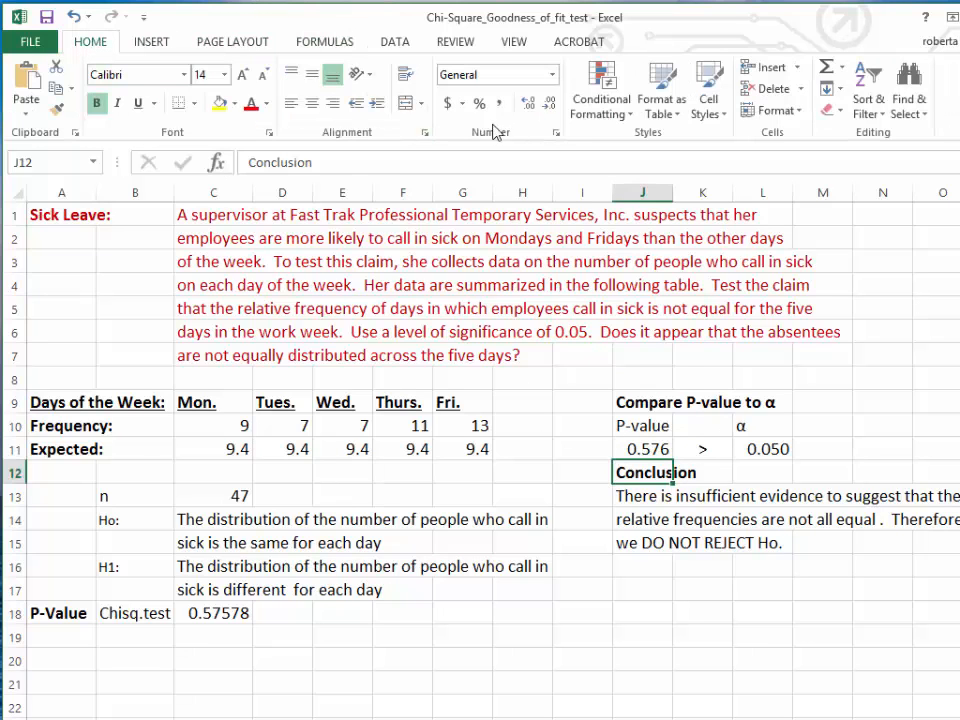
click(660, 449)
click(535, 107)
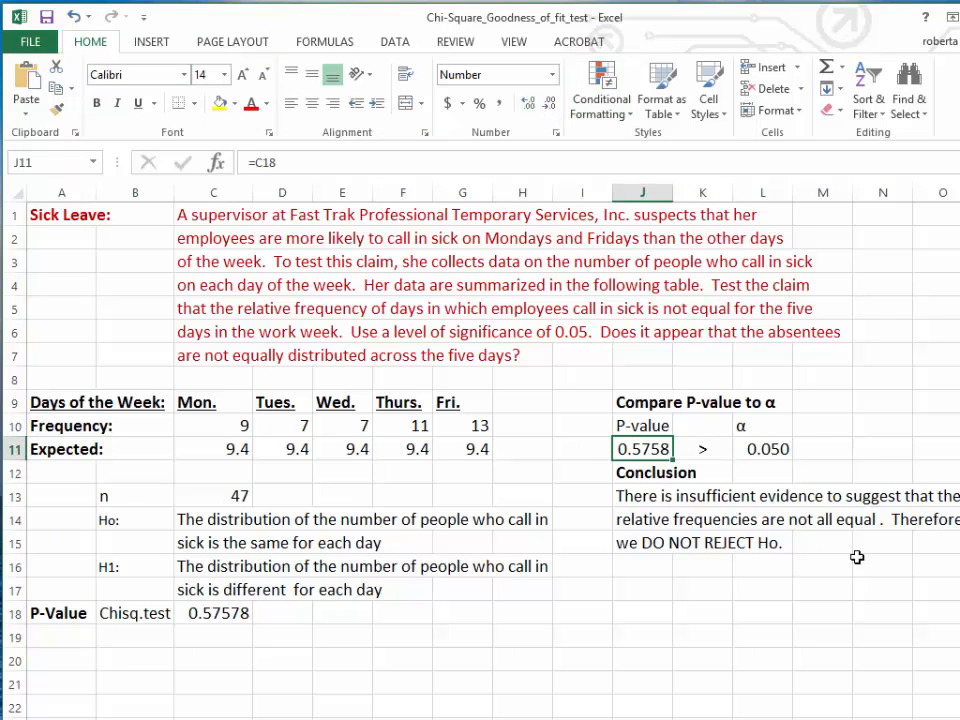
click(756, 449)
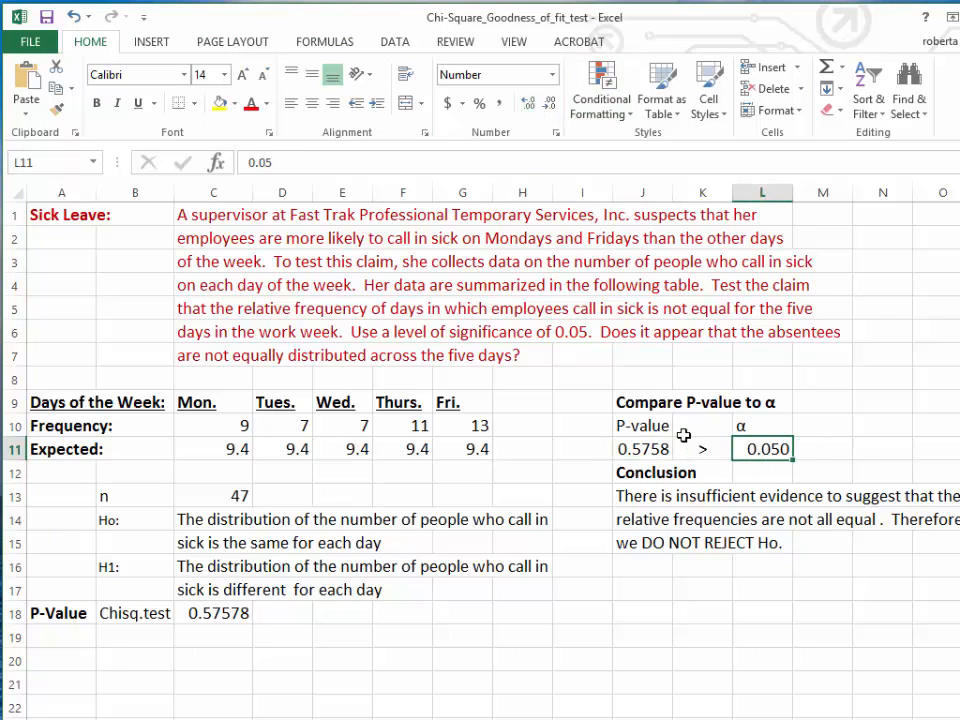
click(529, 104)
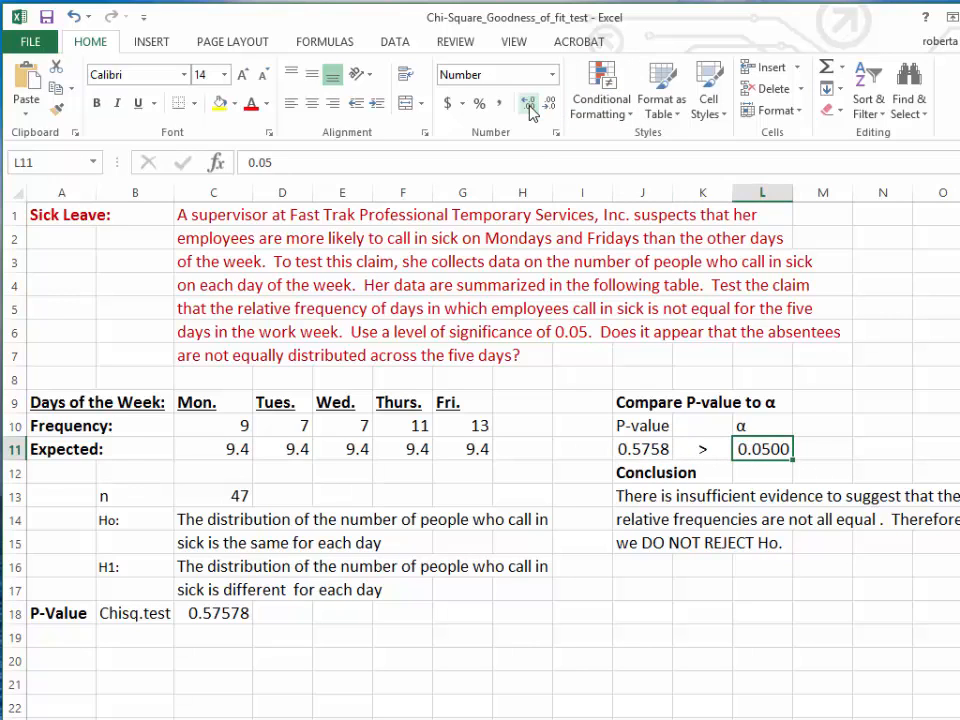